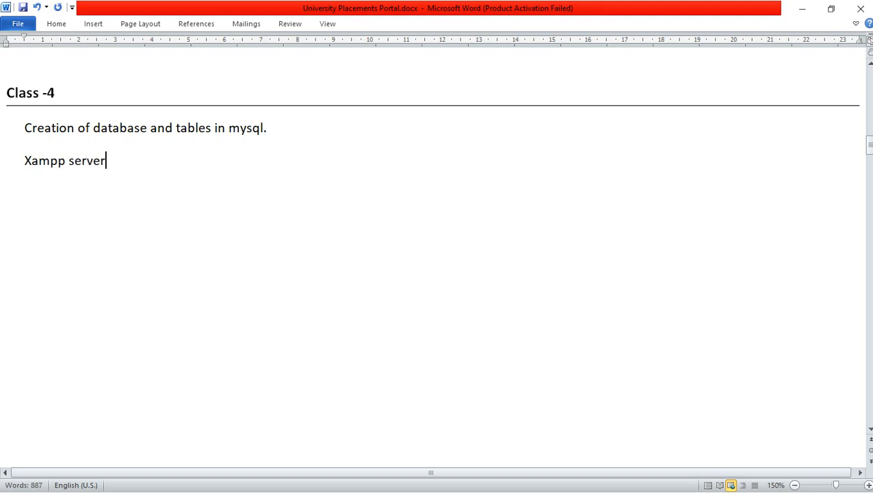
Highlight the words 'Xampp server' and 'mysql' in the notes.
{"action": "left_click", "coordinate": [22, 162]}
{"action": "left_click_drag", "start_coordinate": [22, 162], "coordinate": [96, 157]}
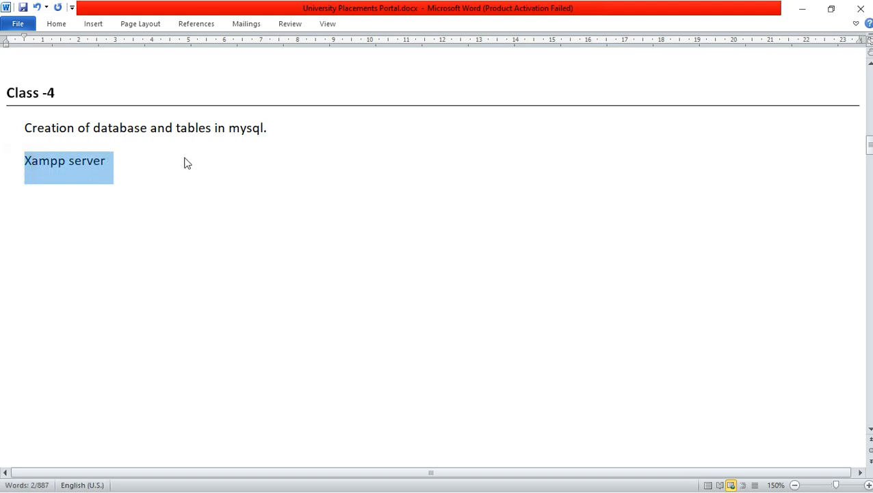
{"action": "left_click_drag", "start_coordinate": [231, 127], "coordinate": [273, 129]}
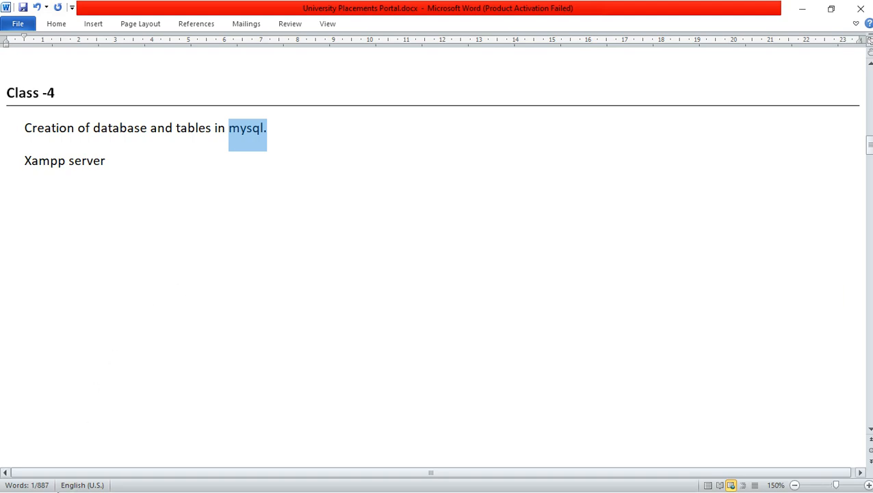
Search 'xa' from the Start menu and run XAMPP Control Panel as administrator.
{"action": "key", "text": "super"}
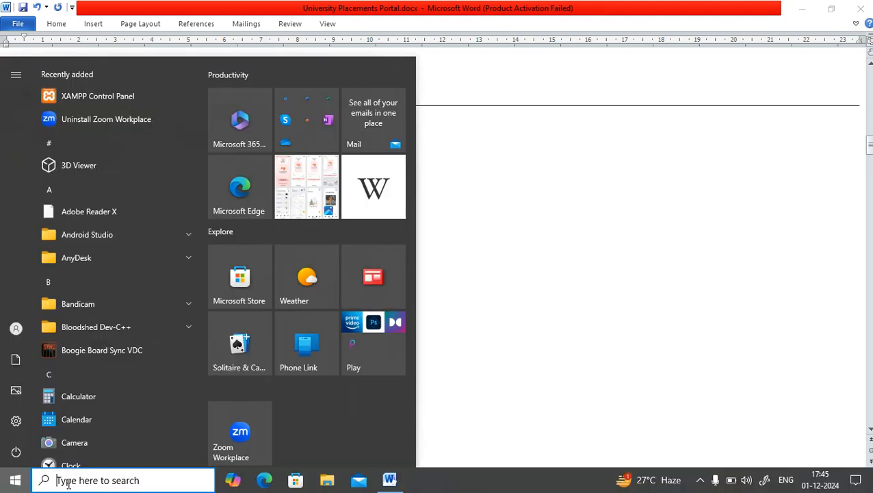
{"action": "left_click", "coordinate": [67, 484]}
{"action": "type", "text": "xa"}
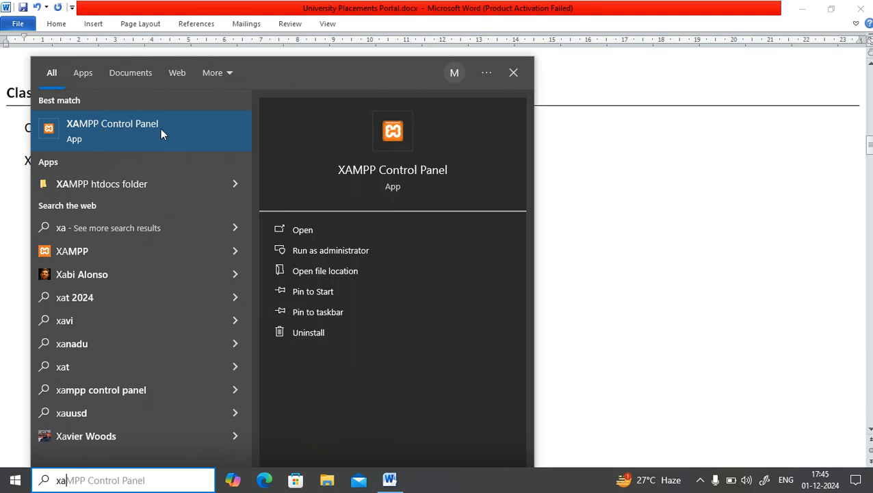
{"action": "left_click", "coordinate": [323, 250]}
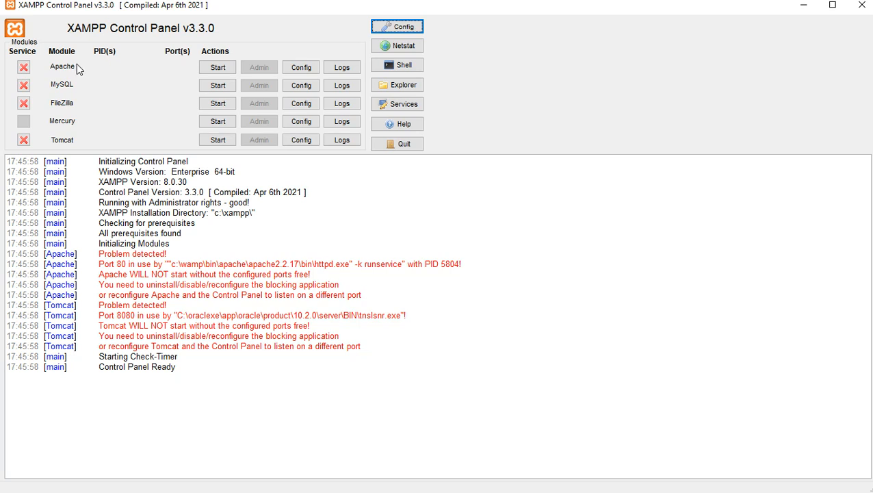
Start Apache and MySQL, highlighting each service's 'running' log messages to confirm.
{"action": "left_click", "coordinate": [218, 68]}
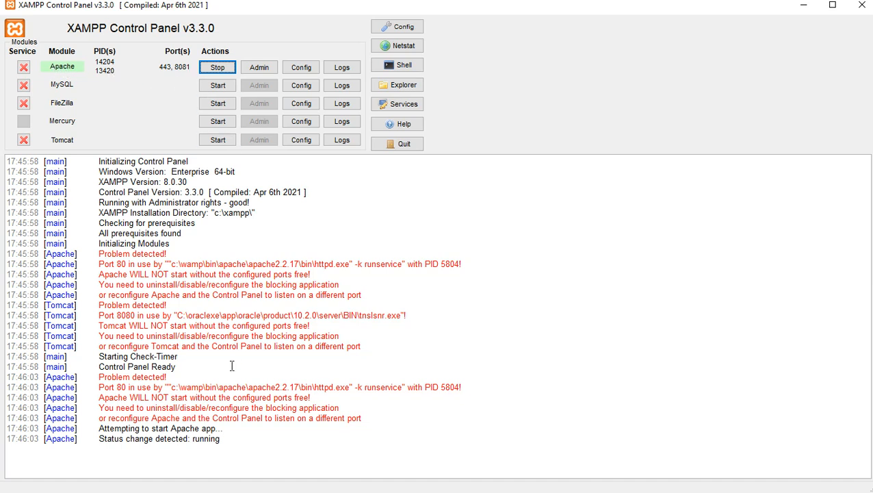
{"action": "left_click_drag", "start_coordinate": [95, 442], "coordinate": [228, 440]}
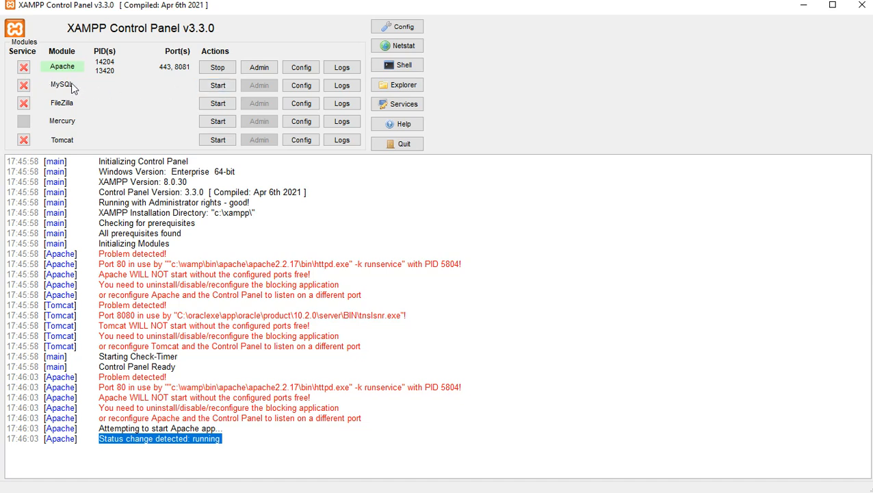
{"action": "left_click", "coordinate": [219, 87]}
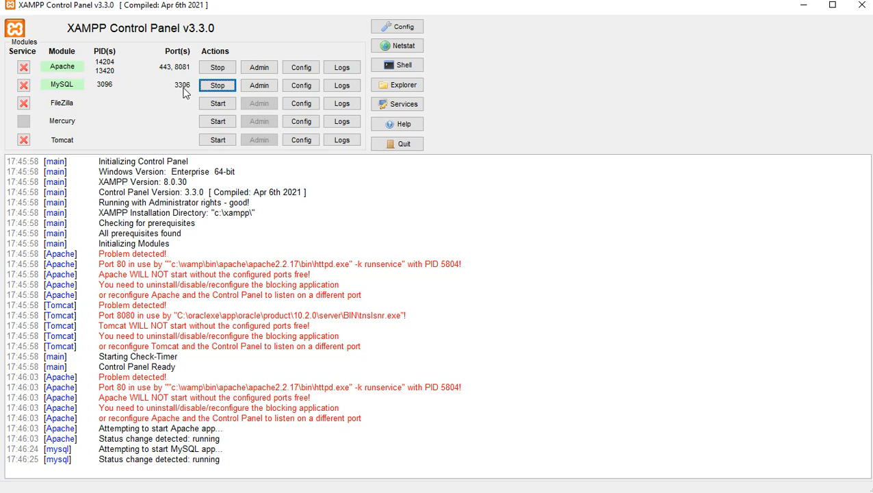
{"action": "left_click_drag", "start_coordinate": [108, 466], "coordinate": [223, 466]}
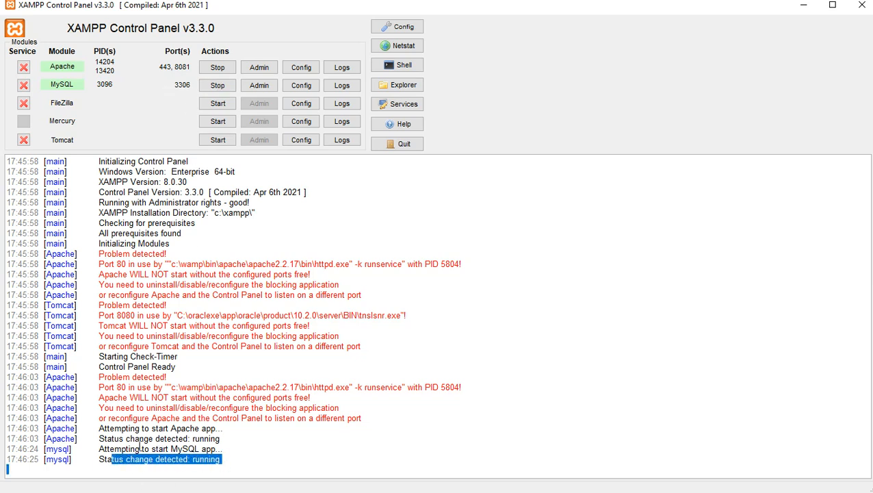
{"action": "left_click_drag", "start_coordinate": [140, 448], "coordinate": [238, 459]}
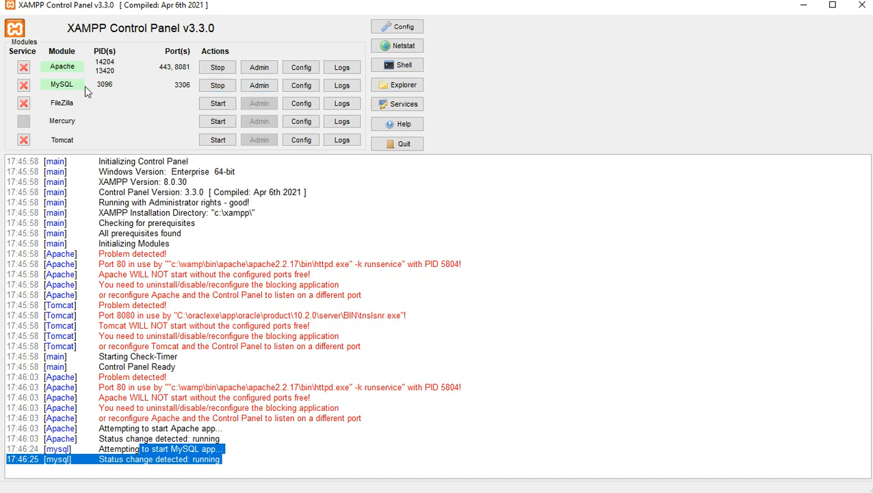
Open MySQL's Admin page and reload it at localhost:8081/phpmyadmin/ to reach the working home page.
{"action": "left_click", "coordinate": [262, 89]}
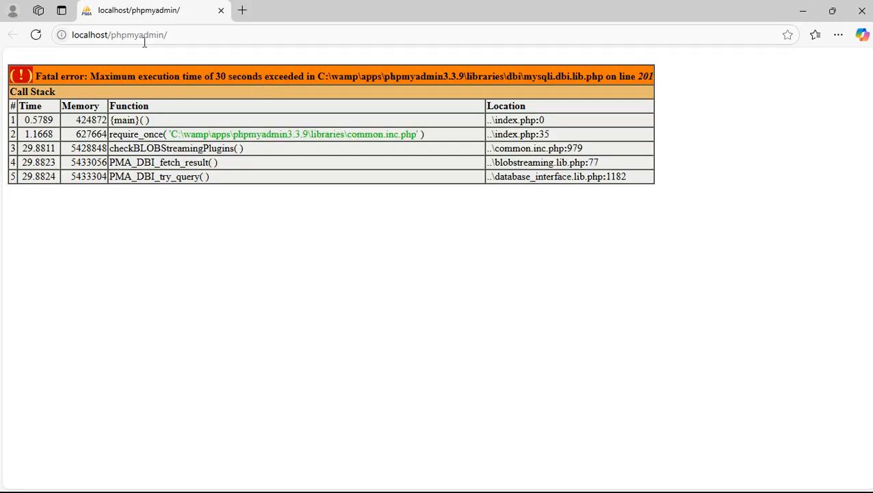
{"action": "left_click", "coordinate": [132, 34]}
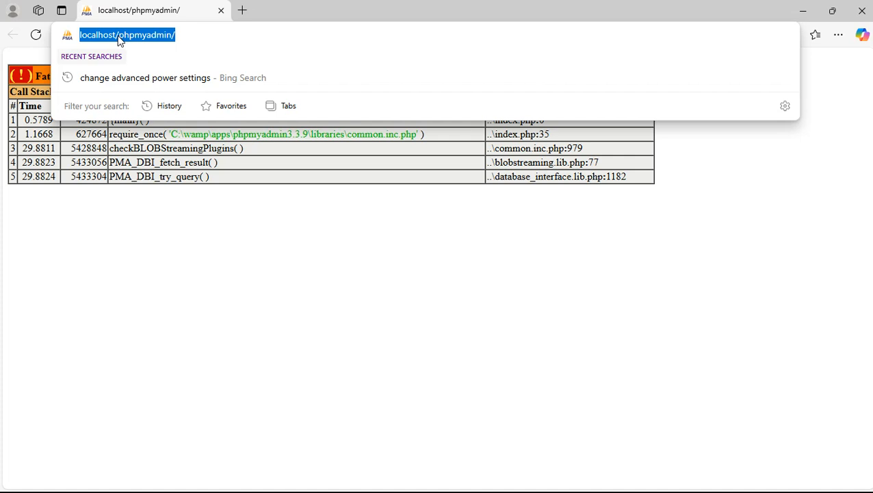
{"action": "left_click", "coordinate": [117, 36]}
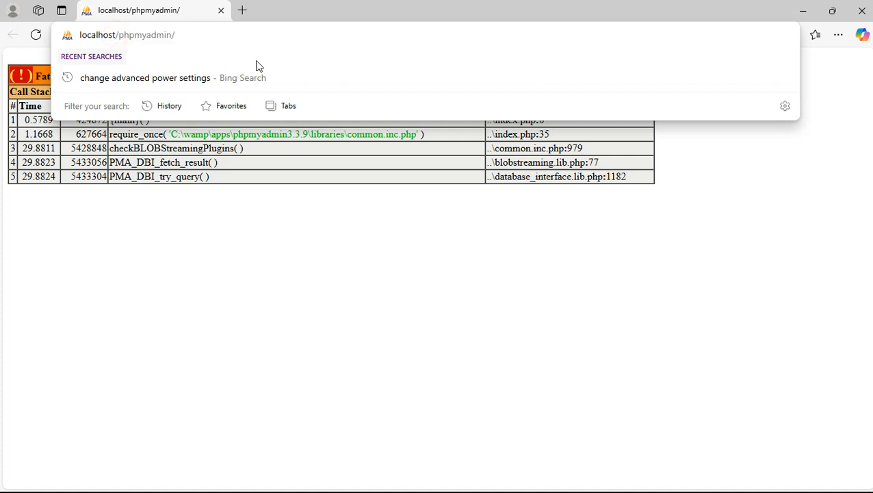
{"action": "type", "text": ":80"}
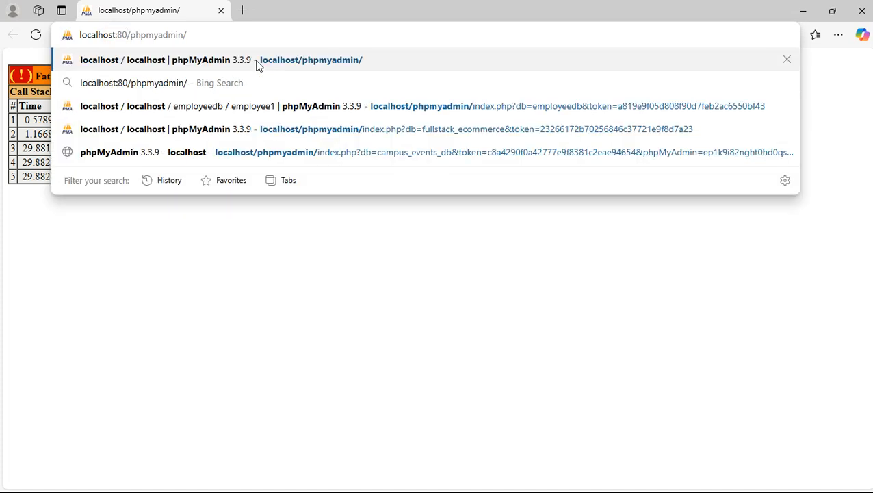
{"action": "type", "text": "81"}
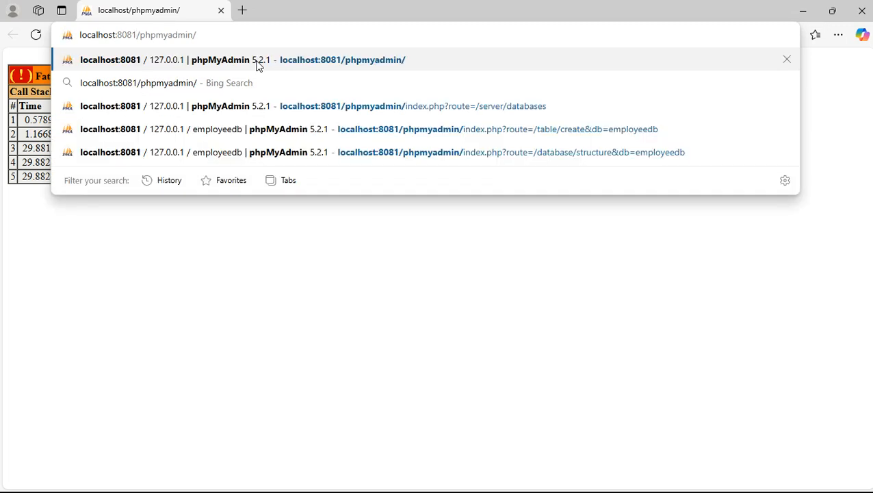
{"action": "key", "text": "Return"}
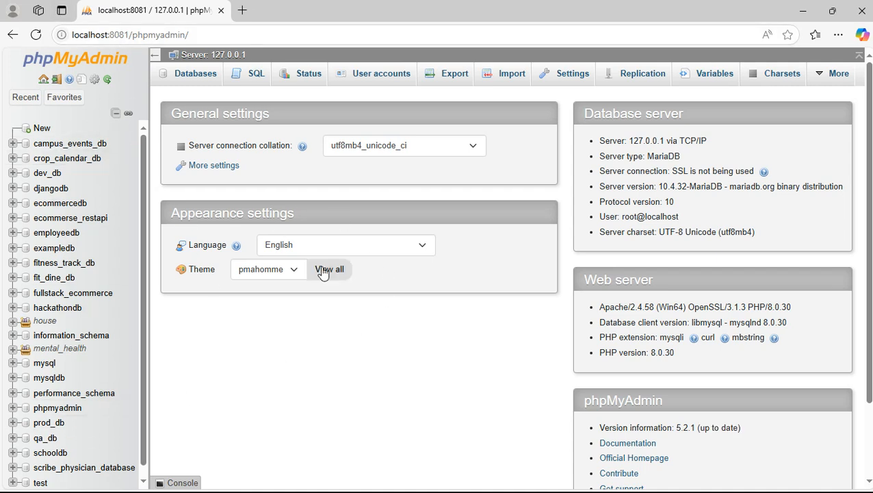
{"action": "scroll", "coordinate": [132, 178], "scroll_direction": "down", "scroll_amount": 1}
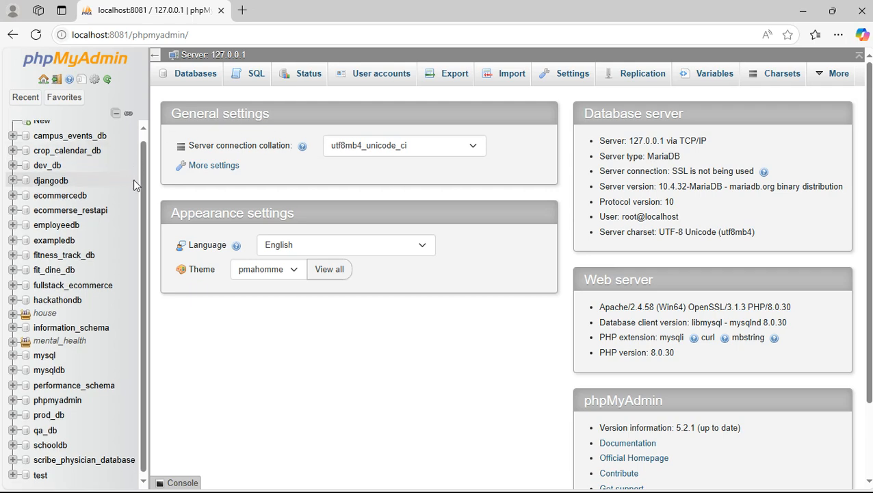
{"action": "scroll", "coordinate": [133, 179], "scroll_direction": "up", "scroll_amount": 1}
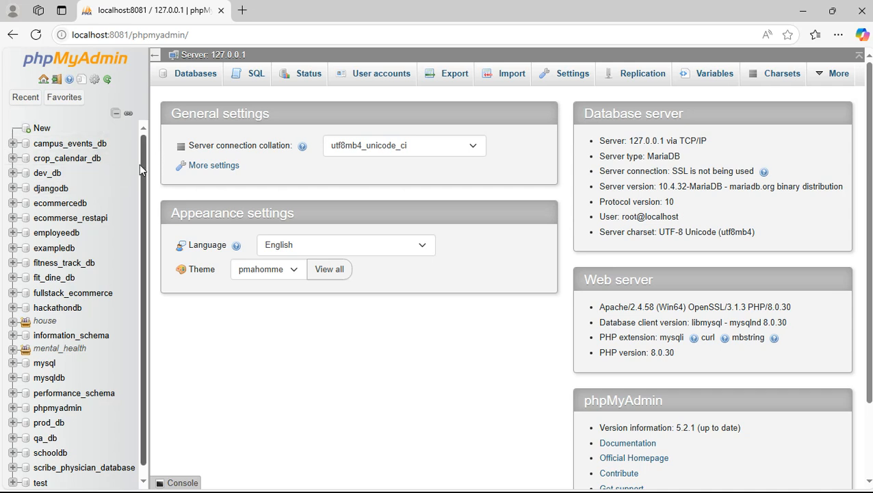
{"action": "key", "text": "alt+Tab"}
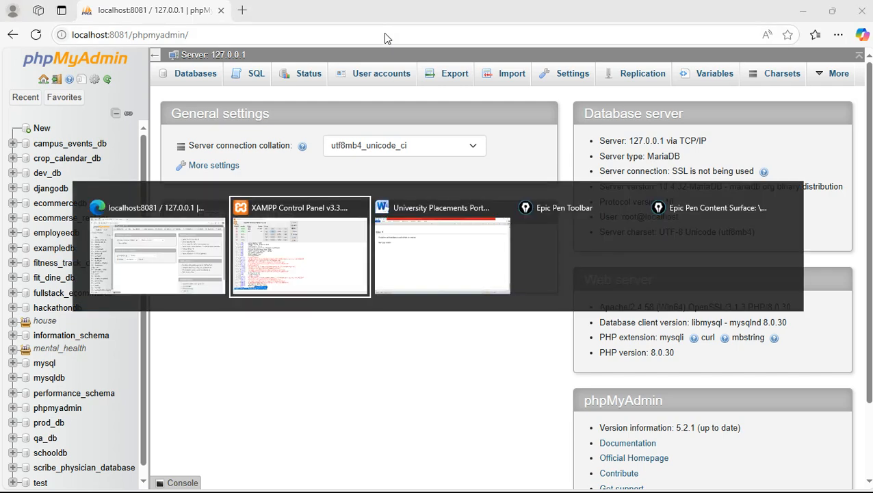
{"action": "key", "text": "alt+Tab"}
{"action": "scroll", "coordinate": [400, 178], "scroll_direction": "up", "scroll_amount": 10}
{"action": "scroll", "coordinate": [394, 226], "scroll_direction": "up", "scroll_amount": 10}
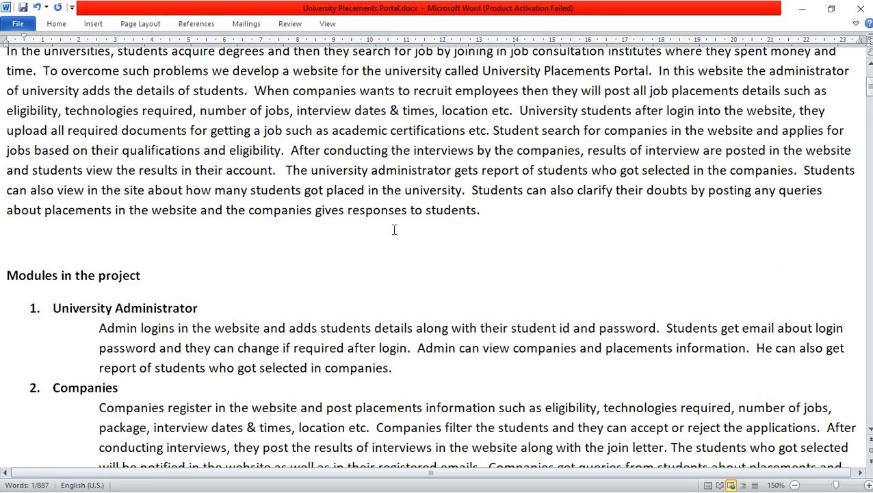
{"action": "left_click_drag", "start_coordinate": [49, 175], "coordinate": [219, 179]}
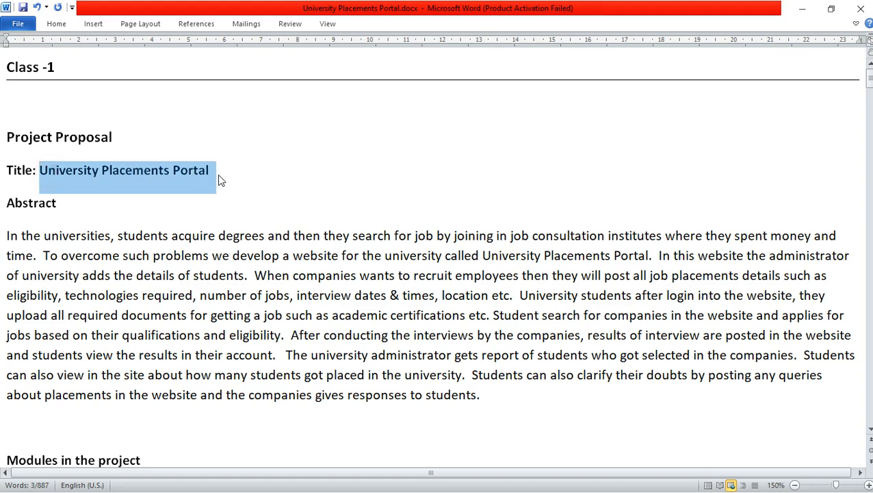
{"action": "left_click", "coordinate": [219, 179]}
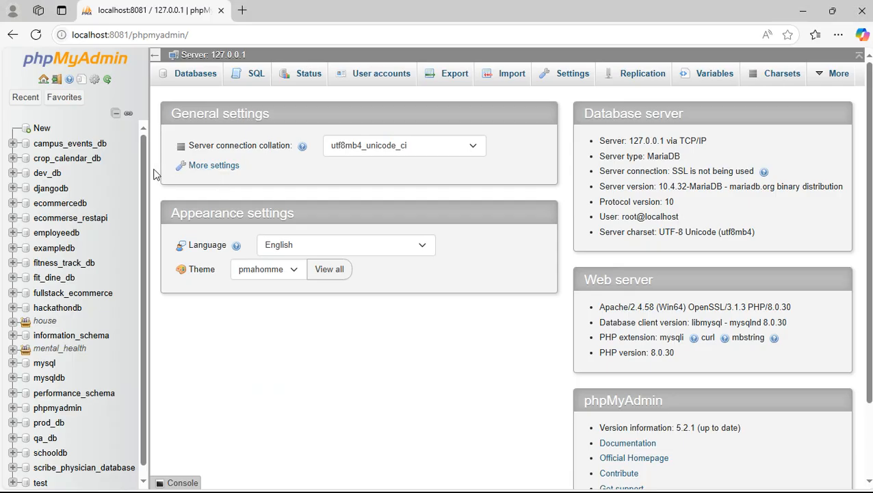
{"action": "left_click_drag", "start_coordinate": [142, 189], "coordinate": [146, 219]}
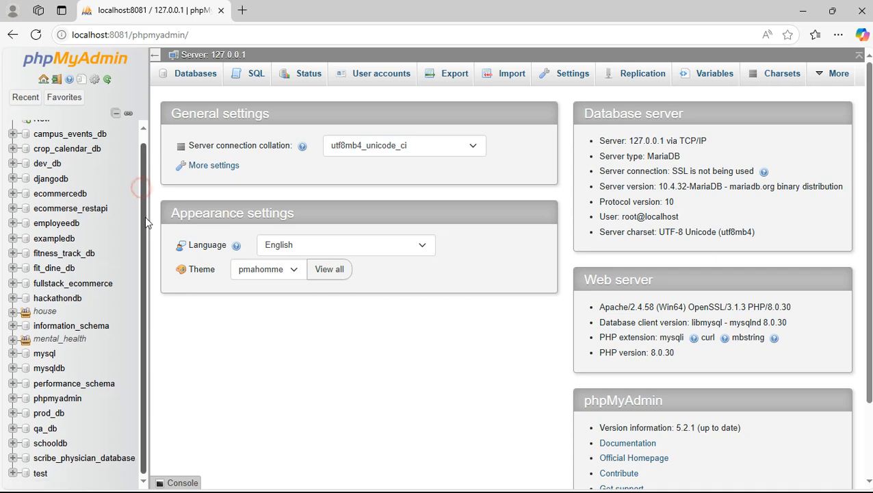
{"action": "scroll", "coordinate": [150, 226], "scroll_direction": "up", "scroll_amount": 1}
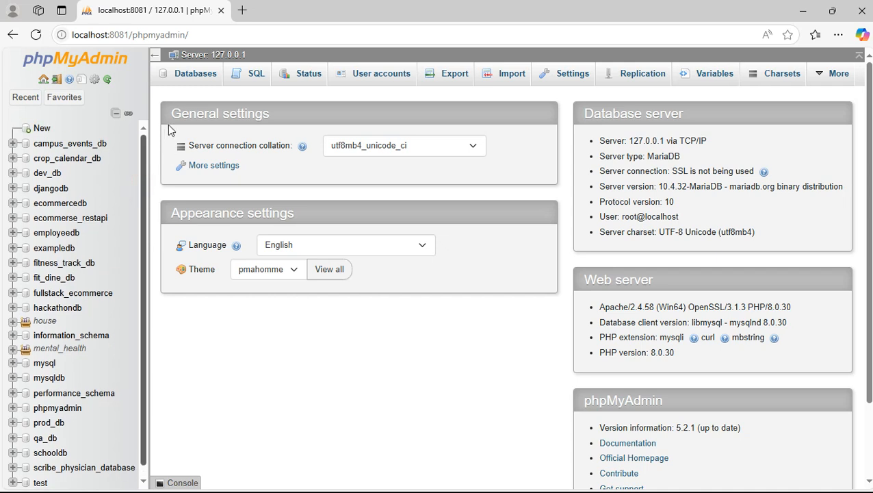
Create a new database named university_portal_db.
{"action": "left_click", "coordinate": [43, 129]}
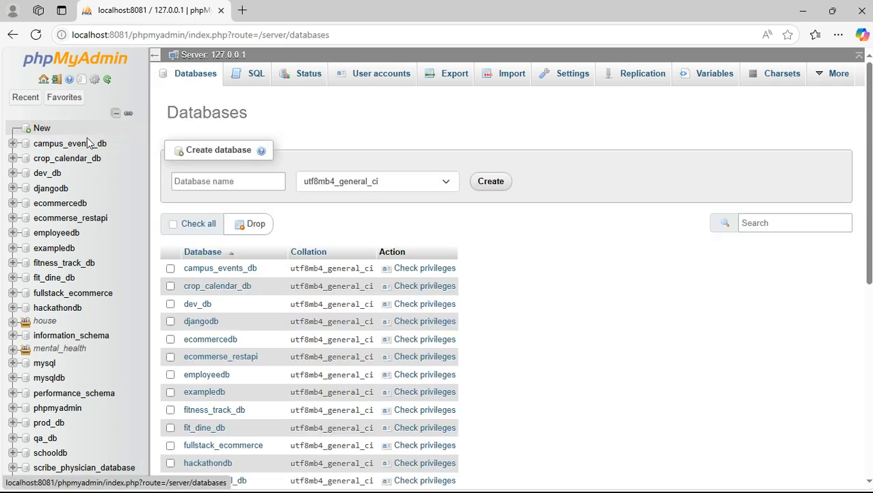
{"action": "left_click", "coordinate": [222, 181]}
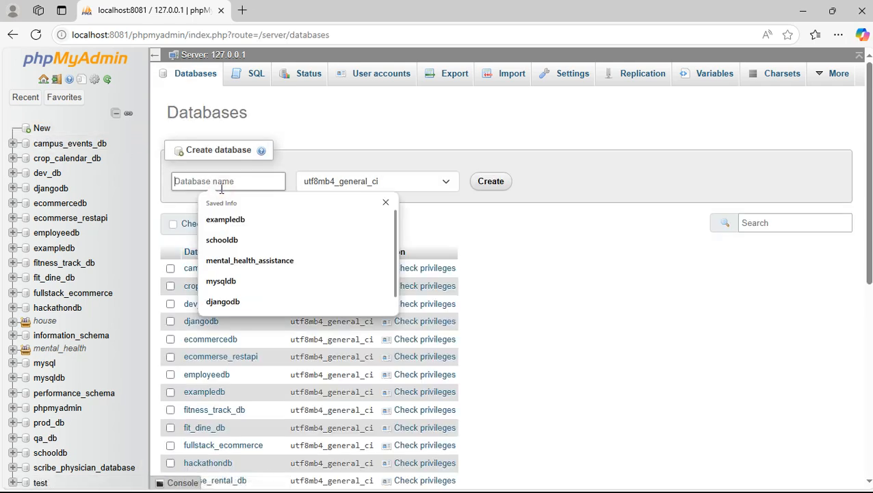
{"action": "type", "text": "university_portal_db"}
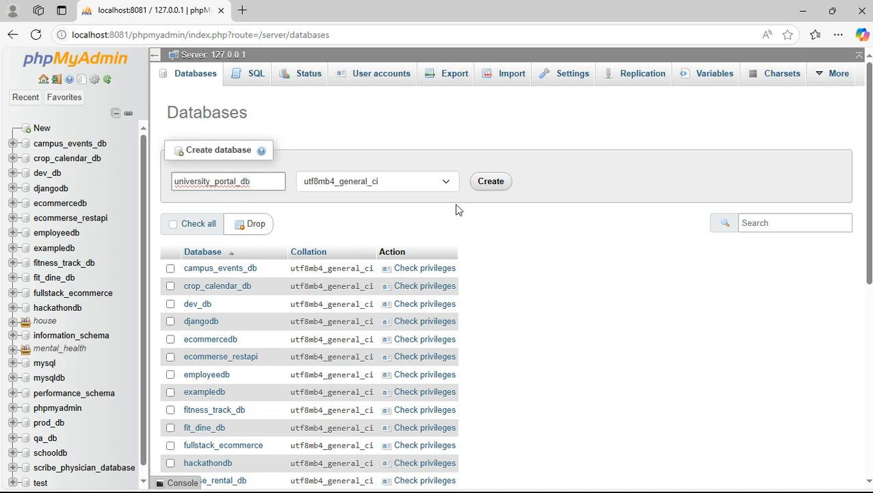
{"action": "left_click", "coordinate": [487, 183]}
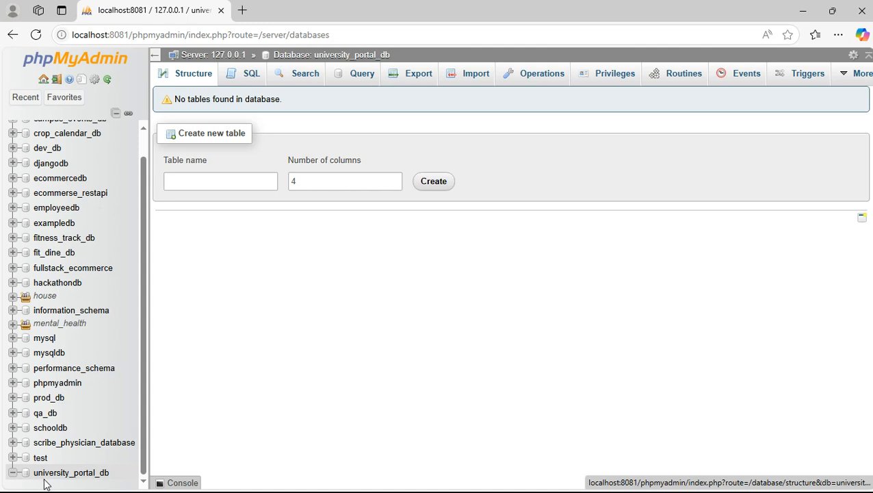
In university_portal_db, name a new table 'student', set its column count, and create the definition form.
{"action": "left_click", "coordinate": [61, 474]}
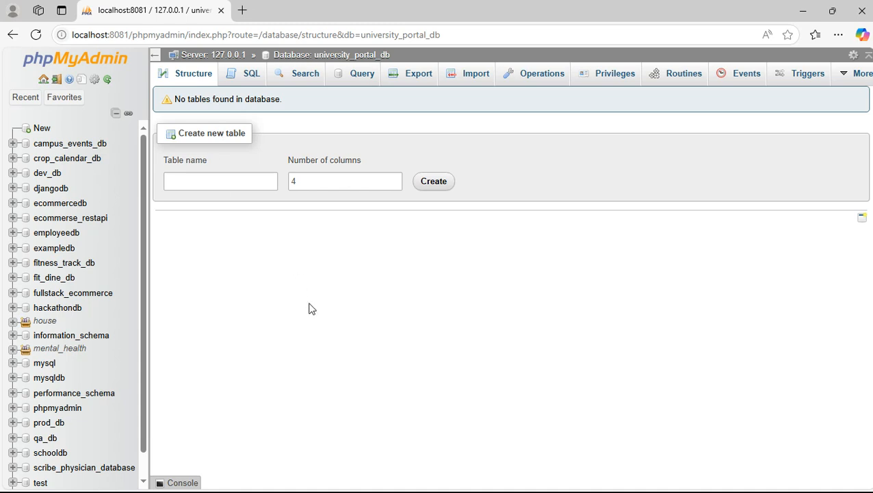
{"action": "left_click", "coordinate": [236, 182]}
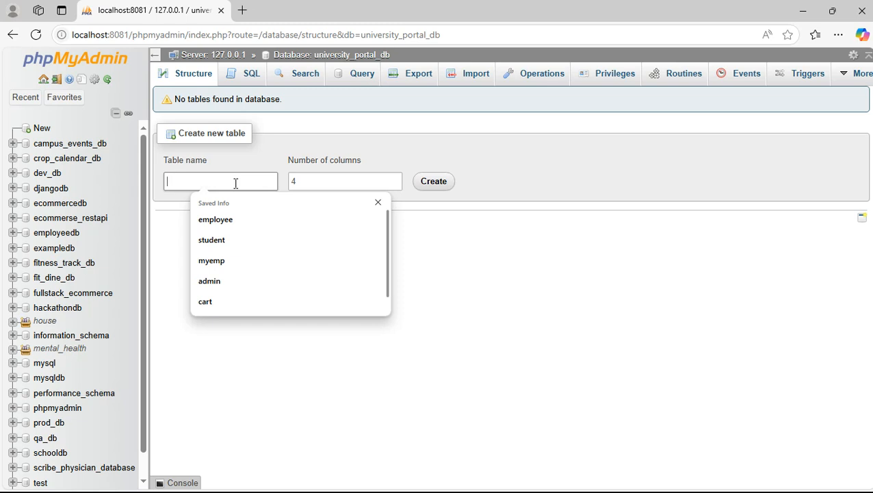
{"action": "type", "text": "empolo"}
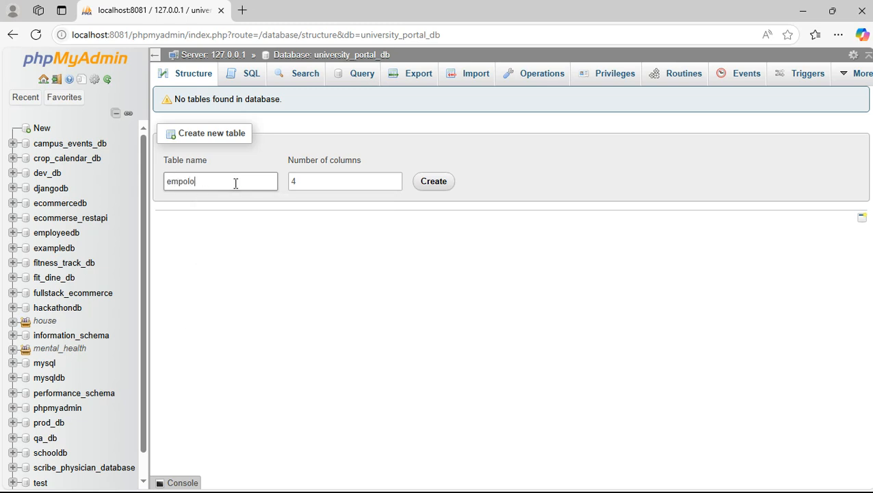
{"action": "key", "text": "BackSpace"}
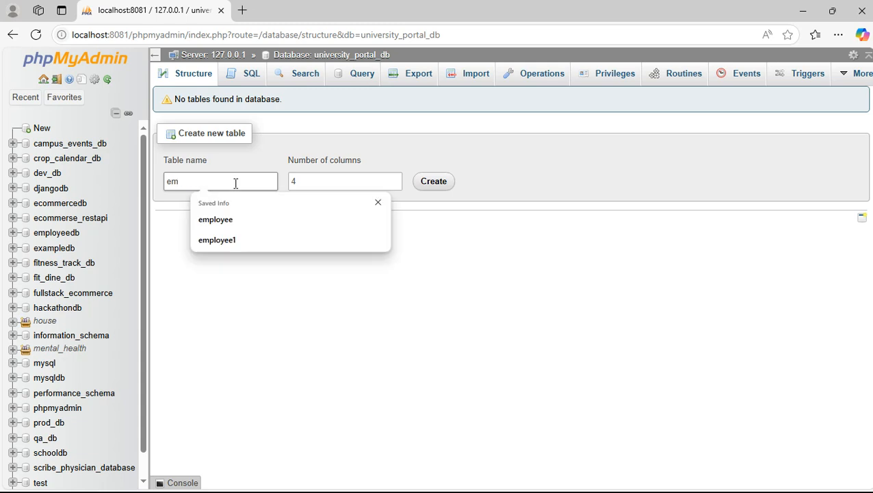
{"action": "key", "text": "BackSpace"}
{"action": "key", "text": "BackSpace"}
{"action": "type", "text": "stud"}
{"action": "key", "text": "Tab"}
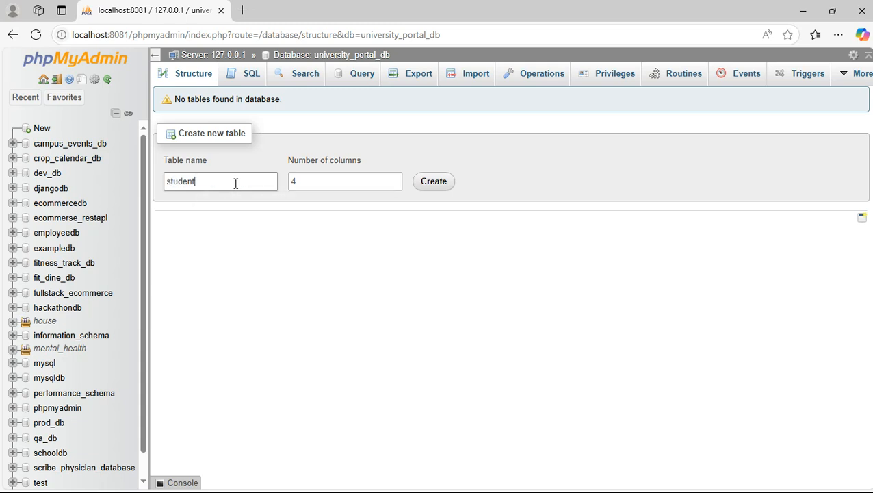
{"action": "left_click", "coordinate": [309, 182]}
{"action": "left_click_drag", "start_coordinate": [309, 181], "coordinate": [284, 186]}
{"action": "type", "text": "5"}
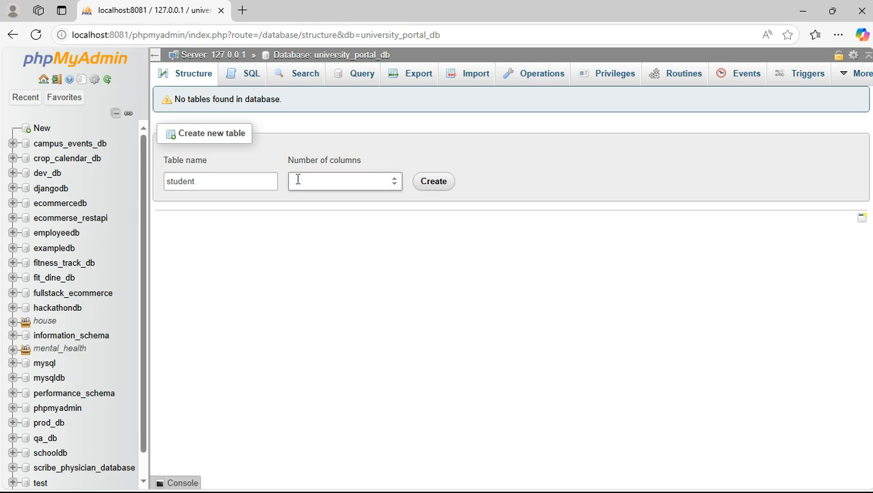
{"action": "left_click", "coordinate": [430, 186]}
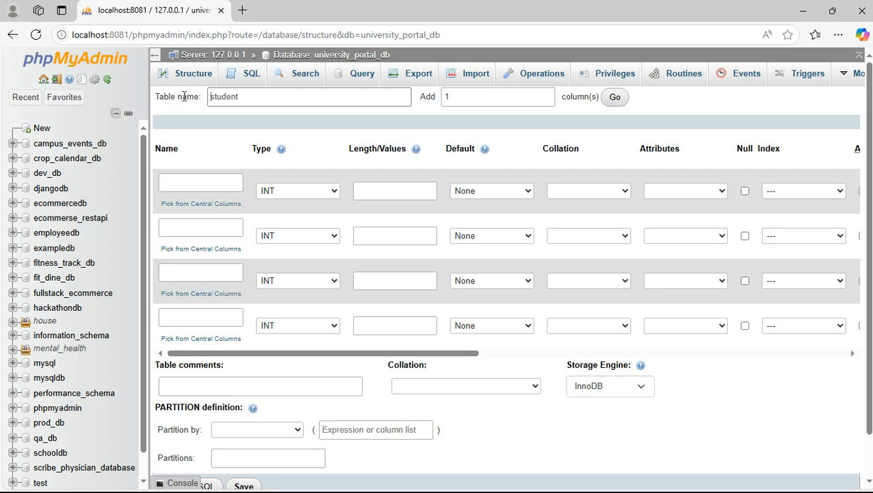
Name the first column rollno with type INT.
{"action": "left_click", "coordinate": [255, 96]}
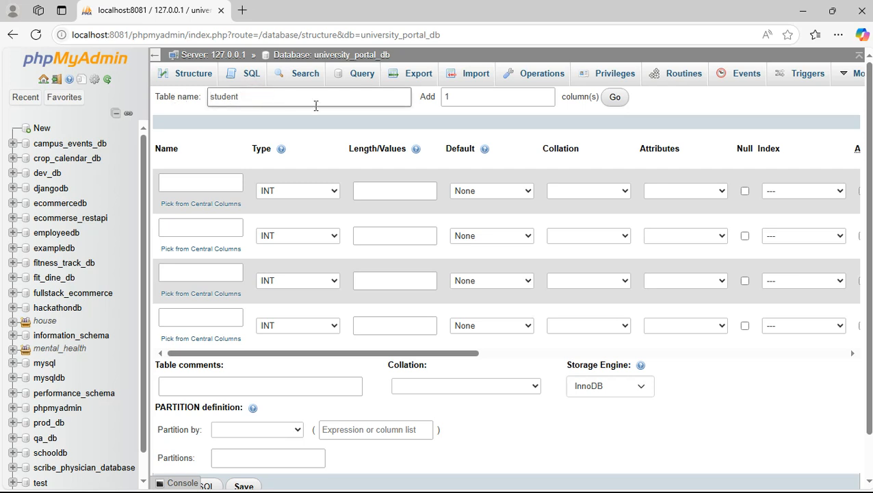
{"action": "left_click", "coordinate": [217, 178]}
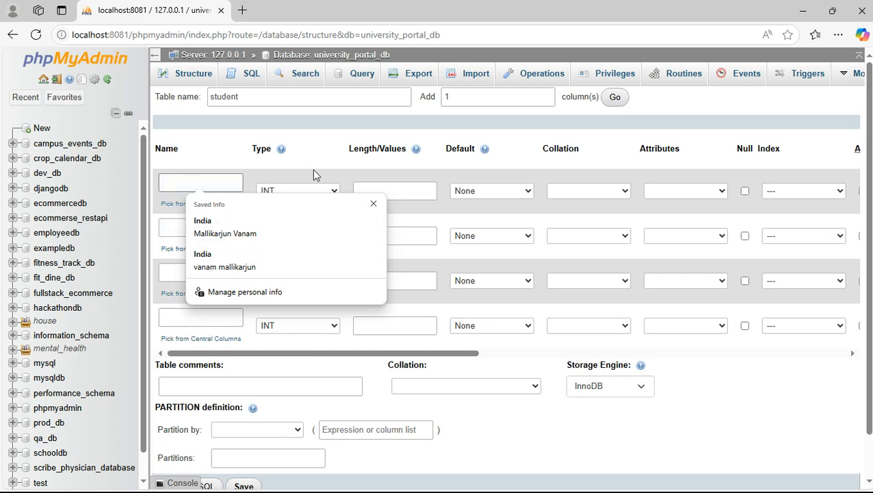
{"action": "key", "text": "Escape"}
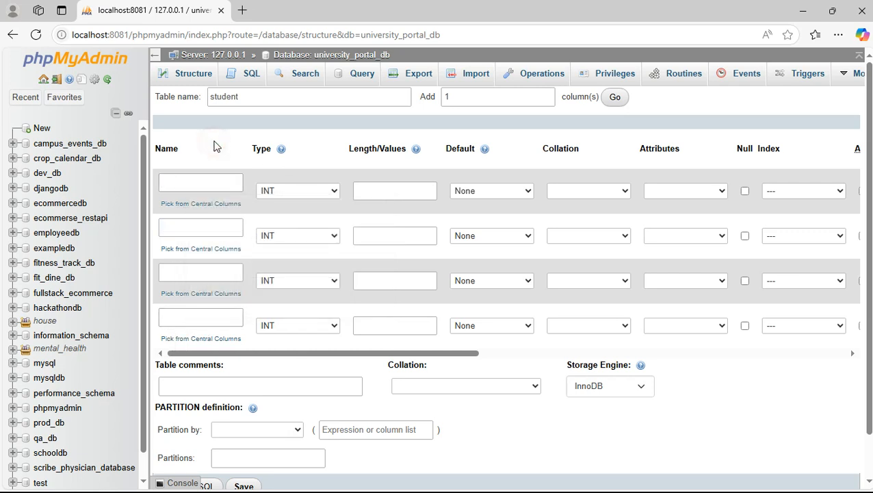
{"action": "left_click", "coordinate": [183, 185]}
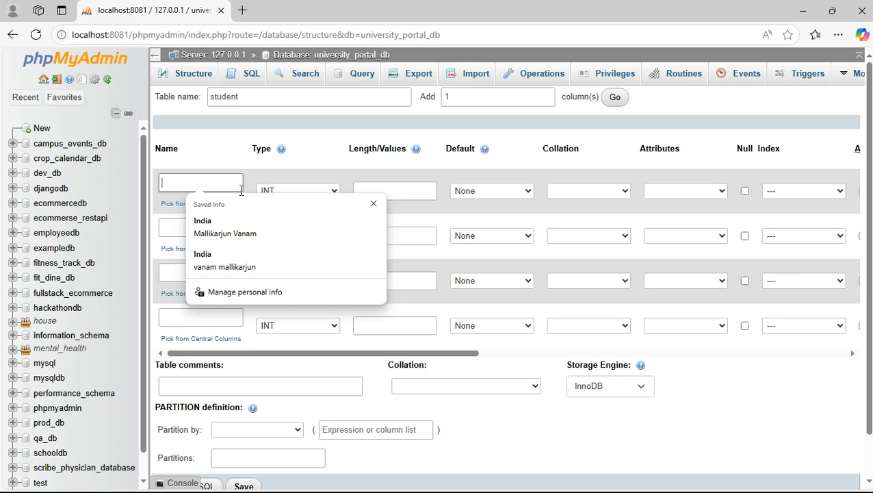
{"action": "type", "text": "rollno"}
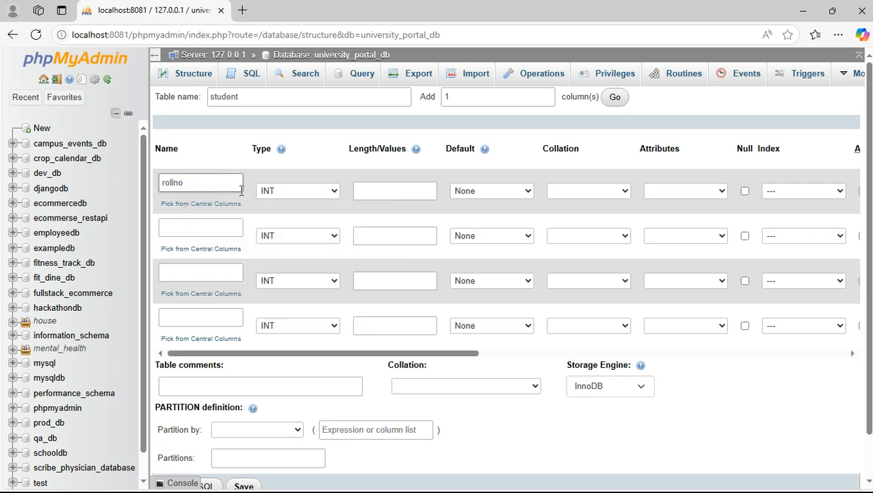
{"action": "left_click", "coordinate": [392, 190]}
Define the second column as name, VARCHAR with length 50.
{"action": "left_click", "coordinate": [204, 228]}
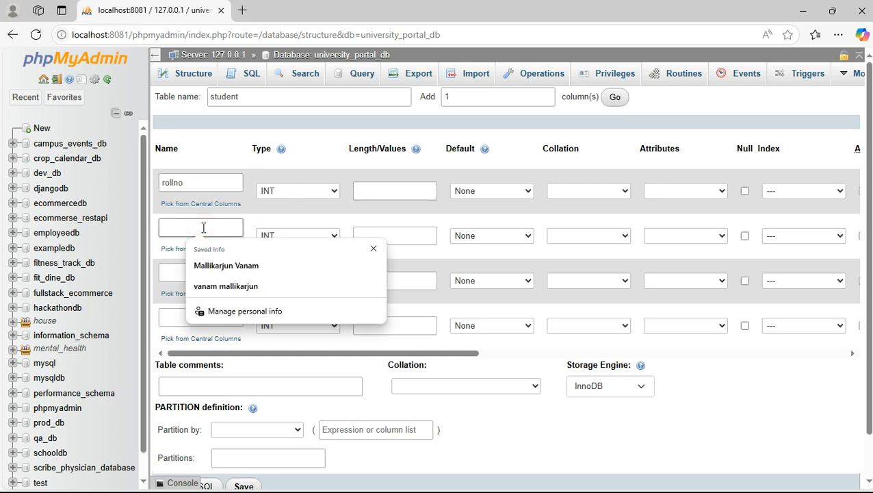
{"action": "type", "text": "name"}
{"action": "key", "text": "Escape"}
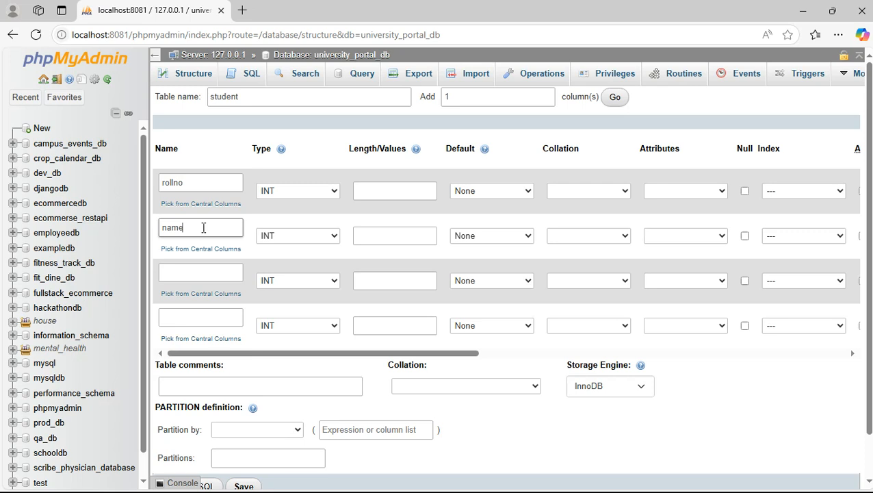
{"action": "key", "text": "Tab"}
{"action": "left_click", "coordinate": [299, 235]}
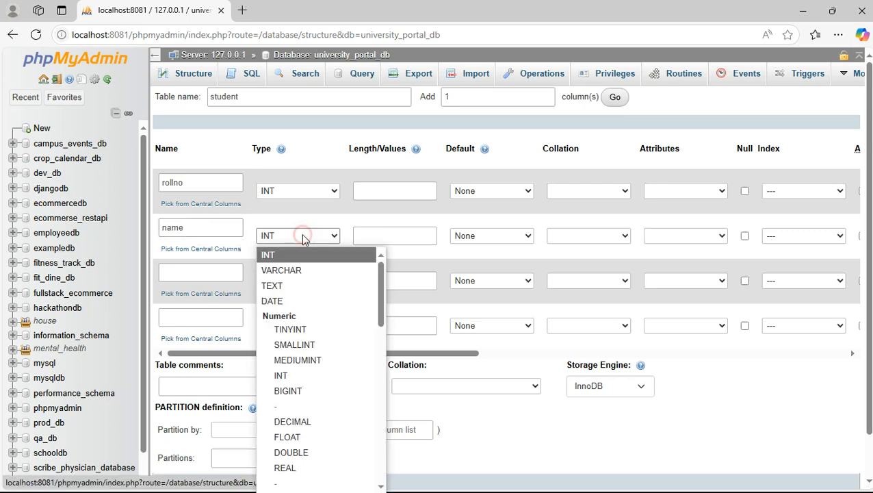
{"action": "left_click", "coordinate": [291, 273]}
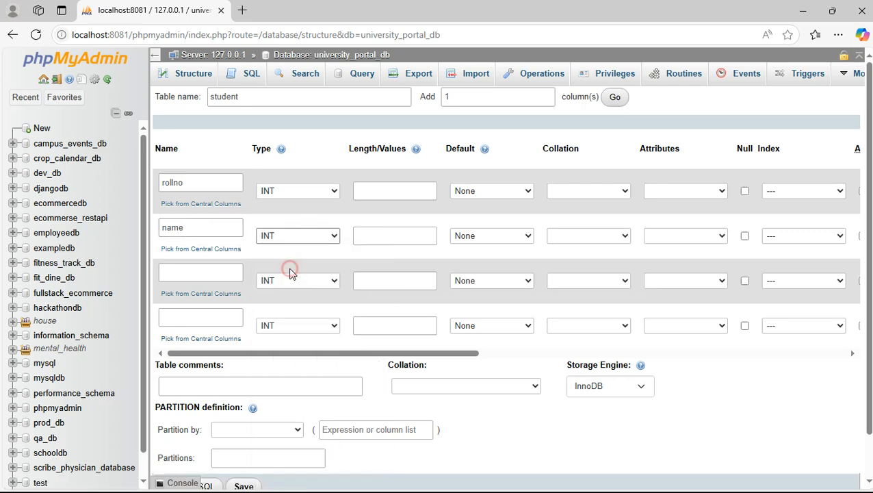
{"action": "left_click", "coordinate": [368, 236]}
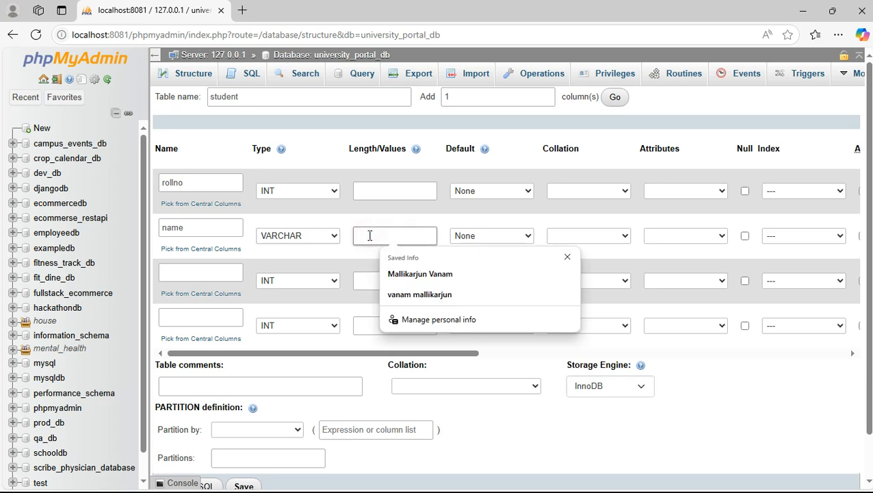
{"action": "type", "text": "50"}
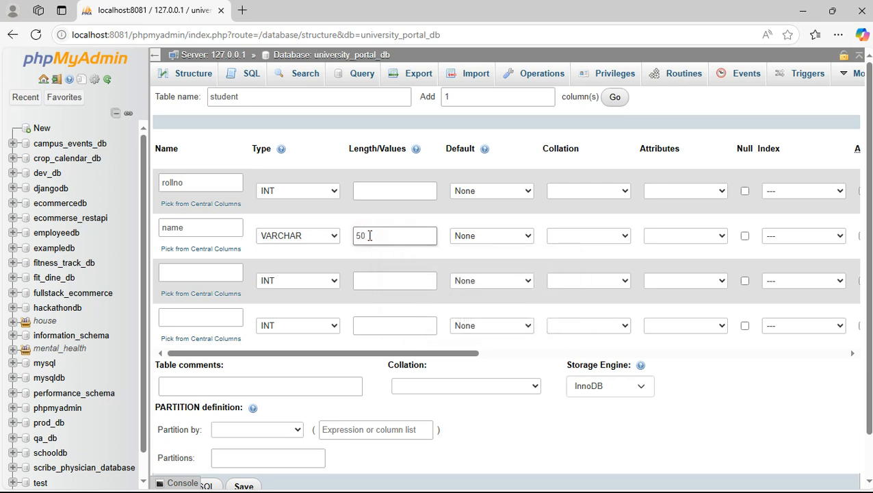
Define the third column as branch, VARCHAR with length 10.
{"action": "left_click", "coordinate": [220, 273]}
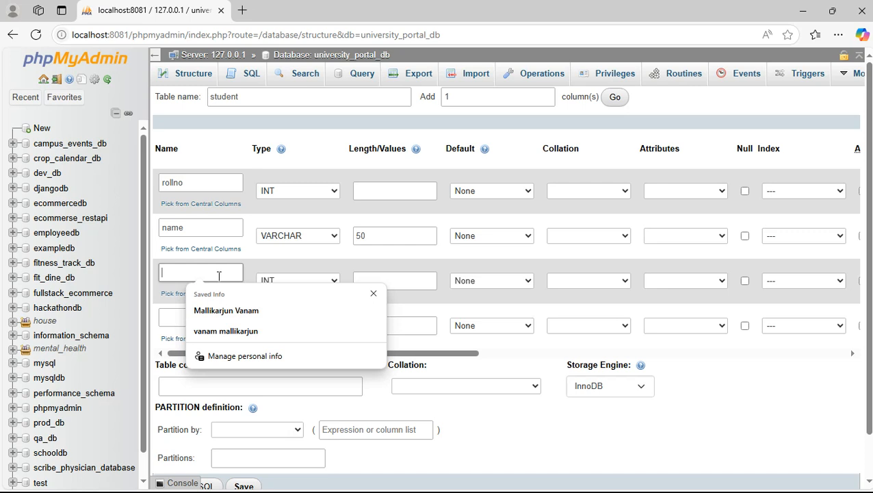
{"action": "type", "text": "branch"}
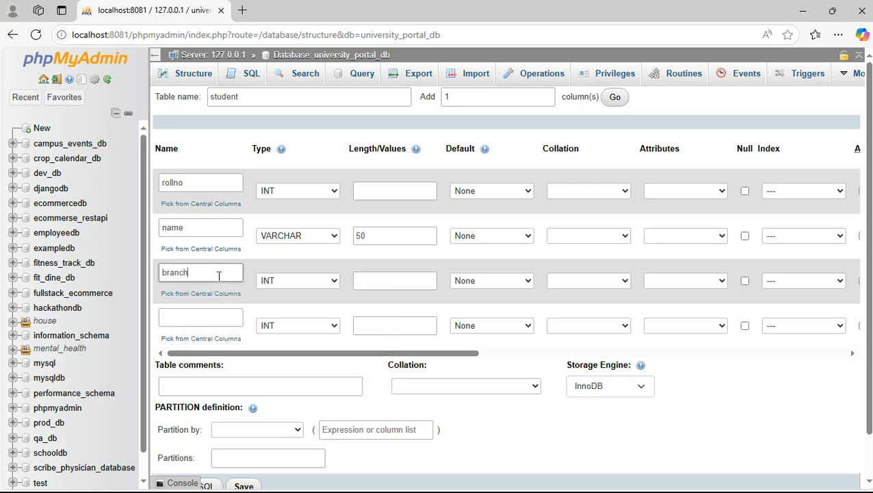
{"action": "left_click", "coordinate": [288, 283]}
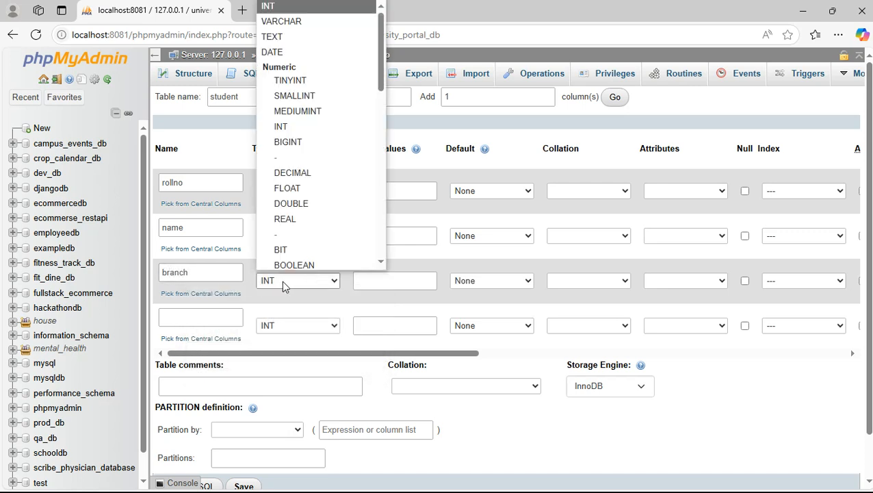
{"action": "left_click", "coordinate": [310, 18]}
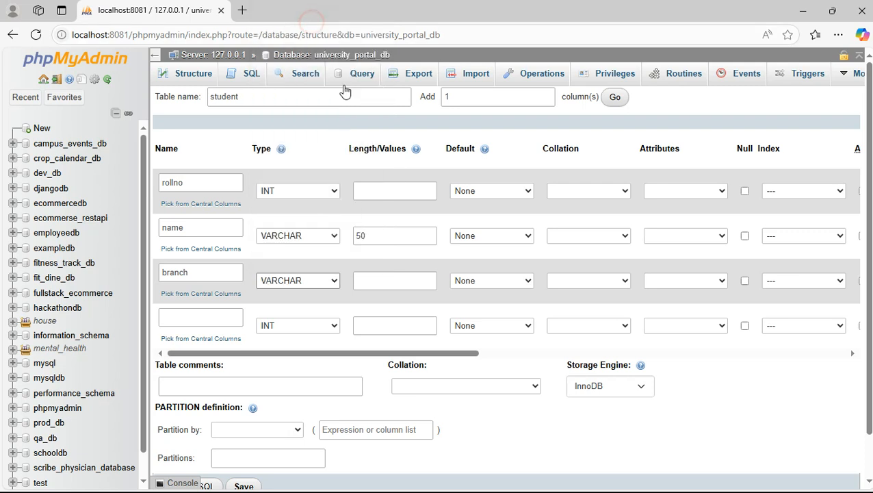
{"action": "left_click", "coordinate": [382, 278]}
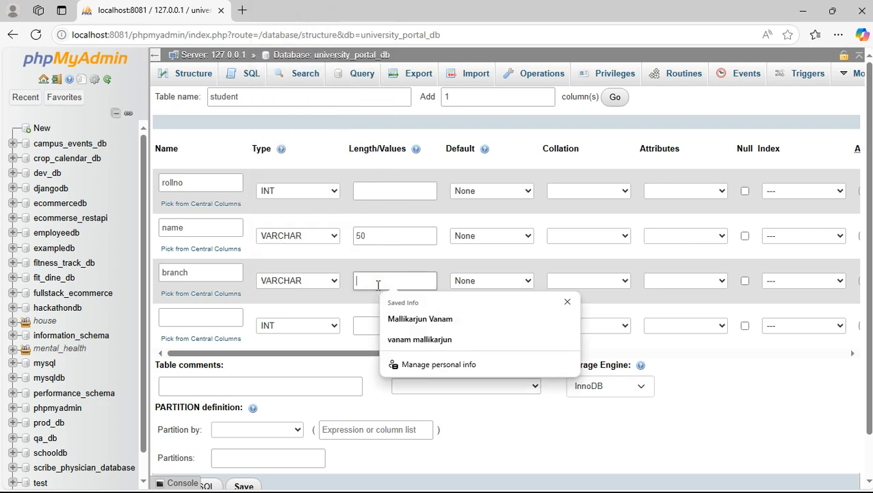
{"action": "type", "text": "100"}
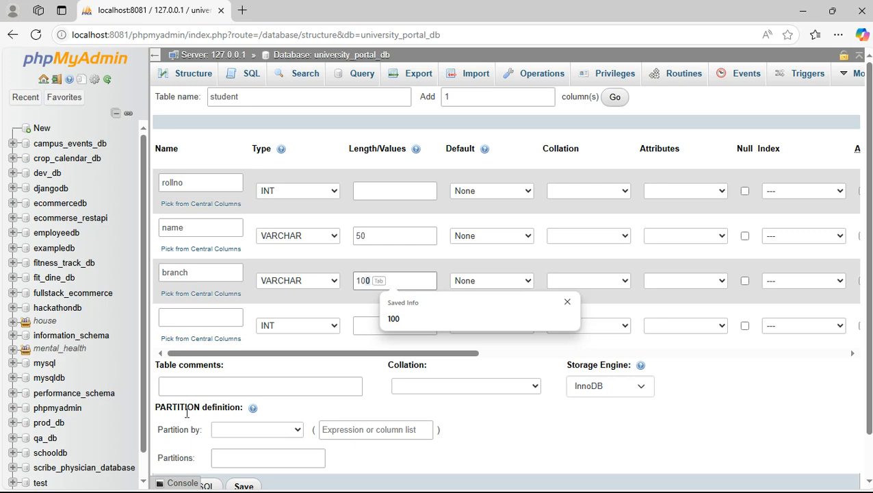
{"action": "key", "text": "BackSpace"}
Define the fourth column as sem with type INT.
{"action": "left_click", "coordinate": [213, 319]}
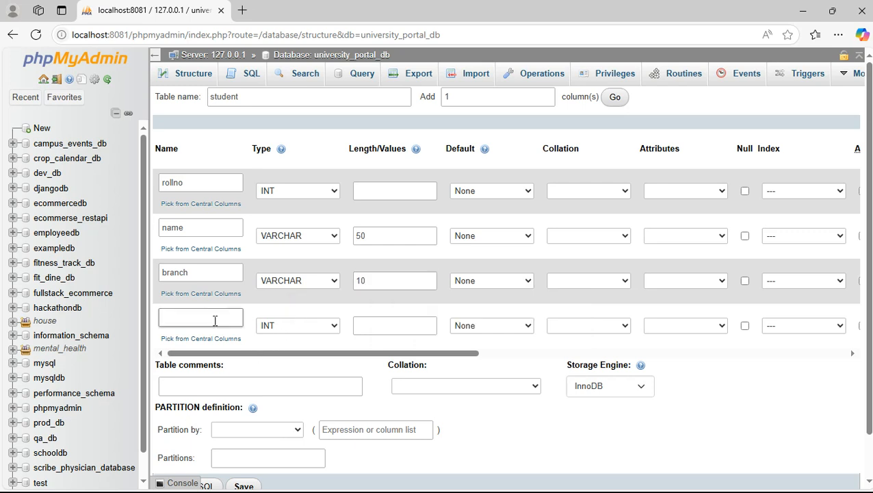
{"action": "scroll", "coordinate": [375, 216], "scroll_direction": "down", "scroll_amount": 1}
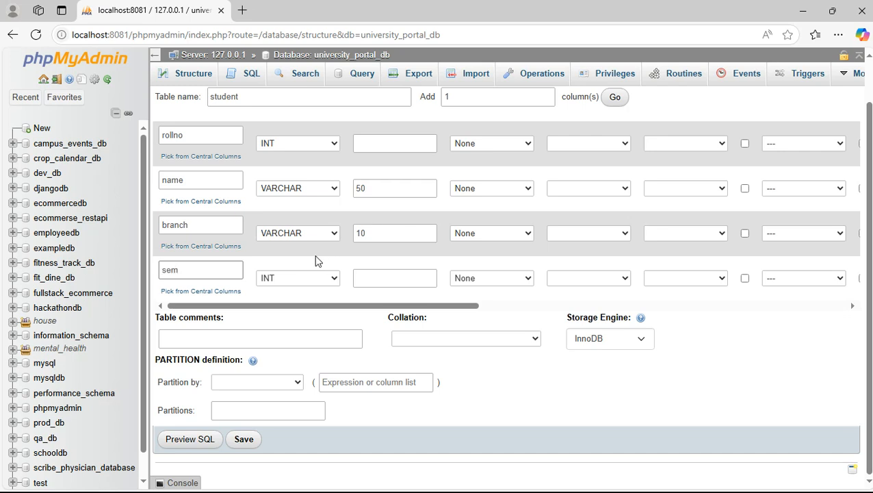
{"action": "left_click", "coordinate": [371, 279]}
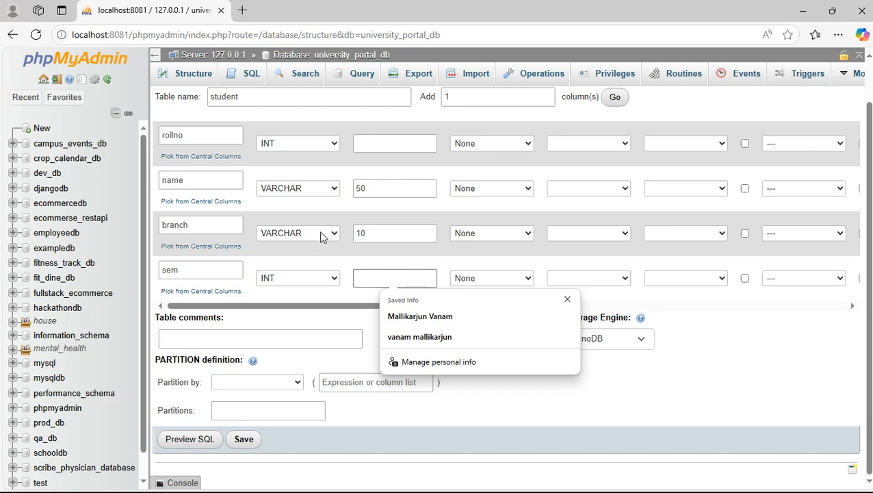
{"action": "left_click", "coordinate": [738, 347]}
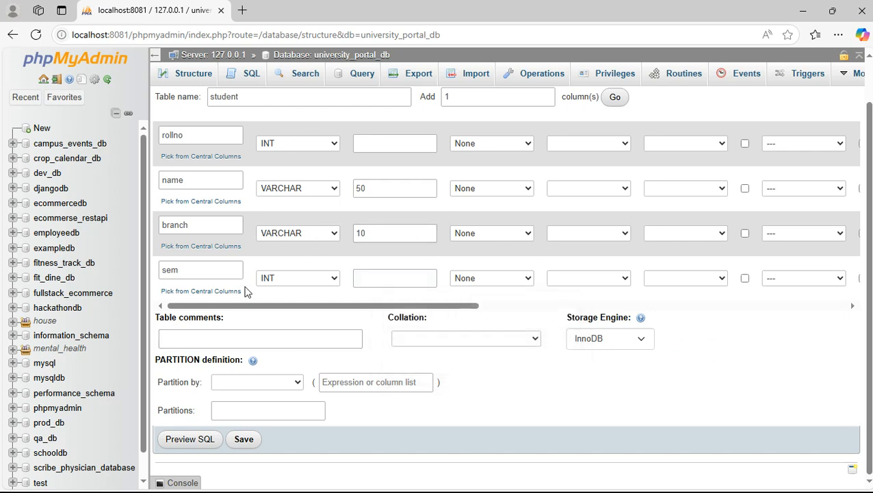
{"action": "scroll", "coordinate": [251, 315], "scroll_direction": "up", "scroll_amount": 1}
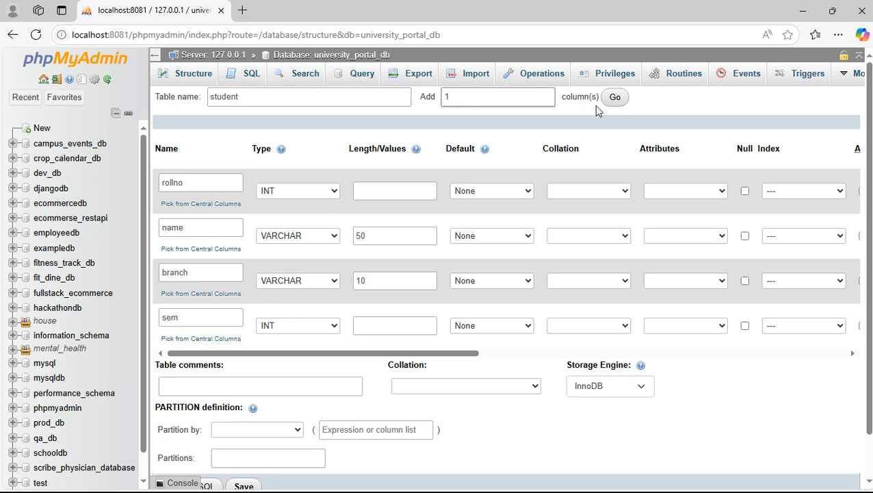
Add one extra column row named date_of_join with type DATE.
{"action": "left_click", "coordinate": [617, 100]}
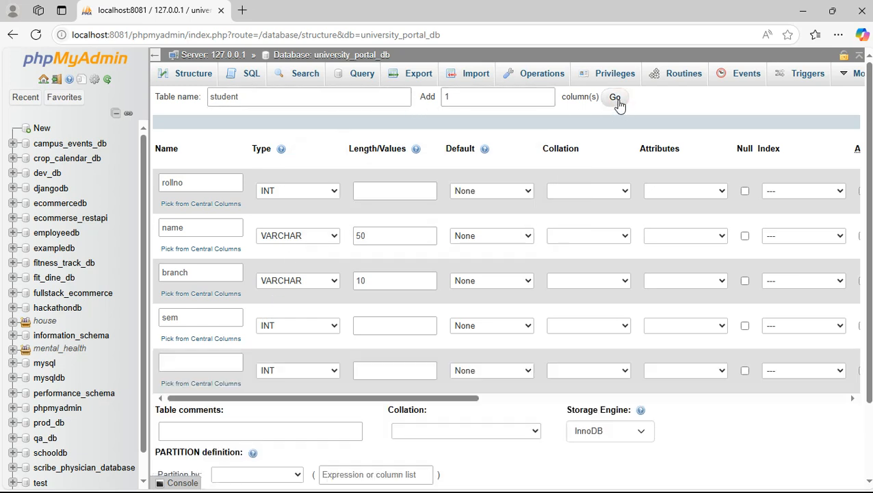
{"action": "left_click", "coordinate": [202, 362]}
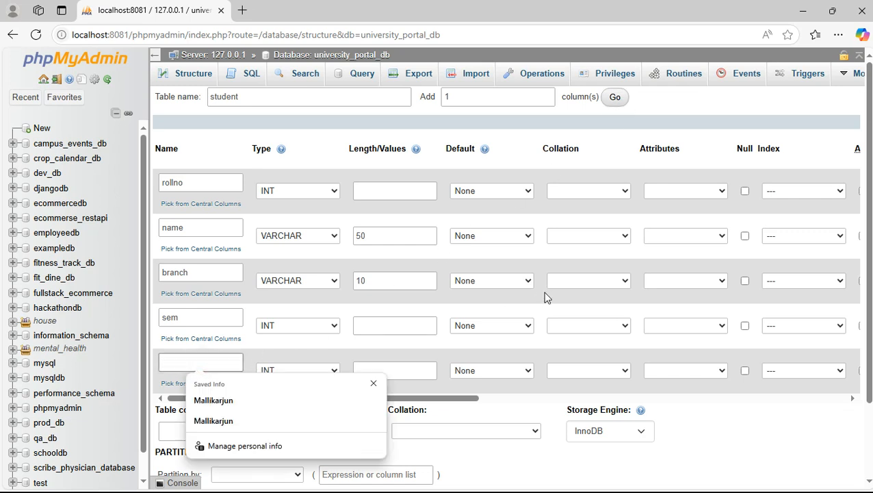
{"action": "type", "text": "data"}
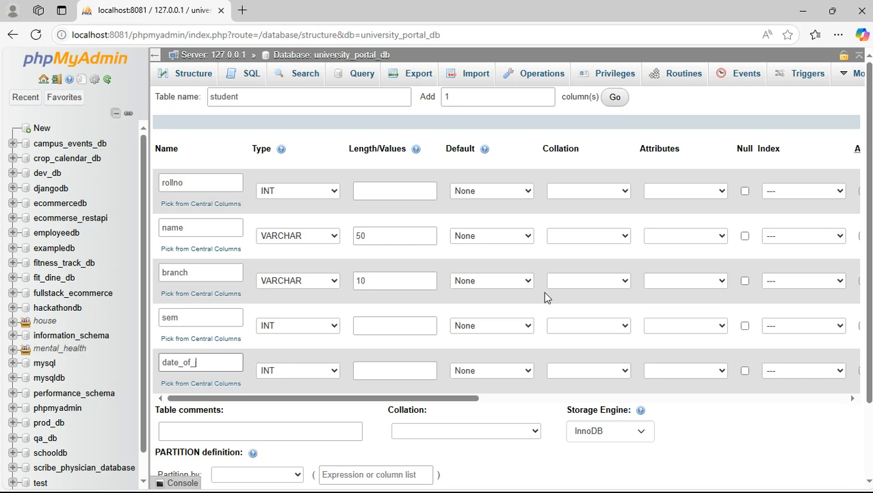
{"action": "left_click", "coordinate": [314, 375]}
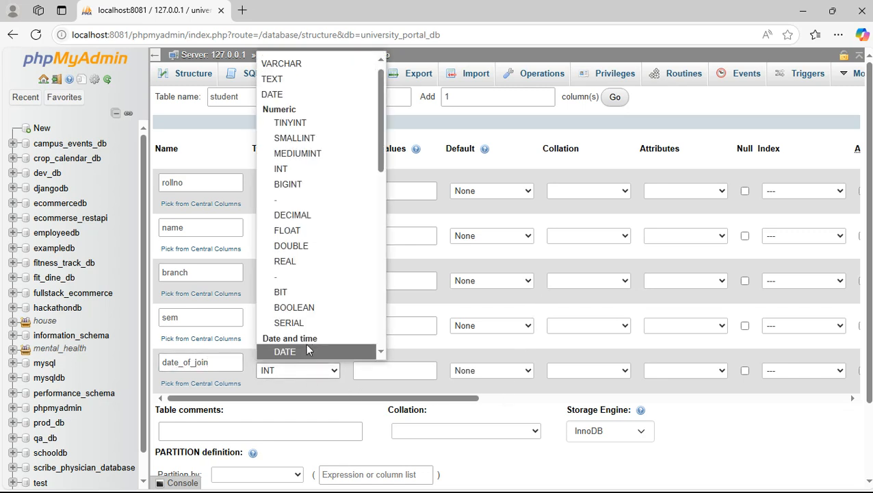
{"action": "scroll", "coordinate": [306, 342], "scroll_direction": "down", "scroll_amount": 2}
{"action": "left_click", "coordinate": [290, 280]}
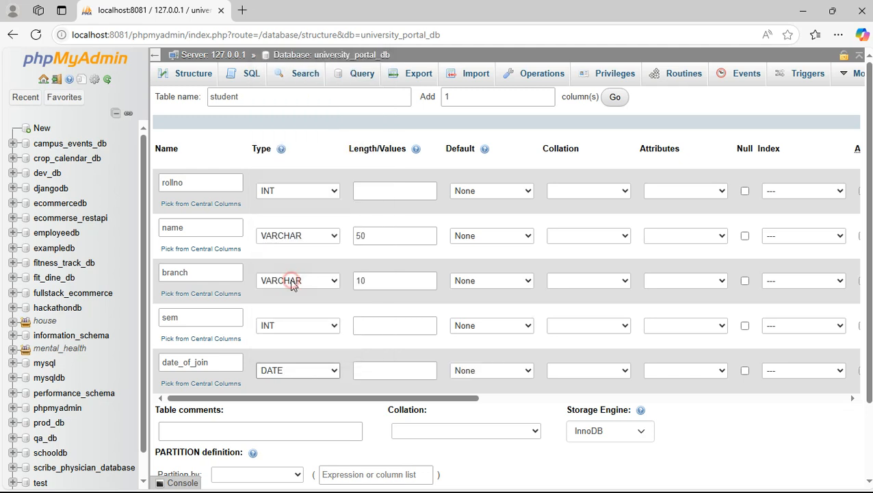
{"action": "left_click", "coordinate": [383, 369]}
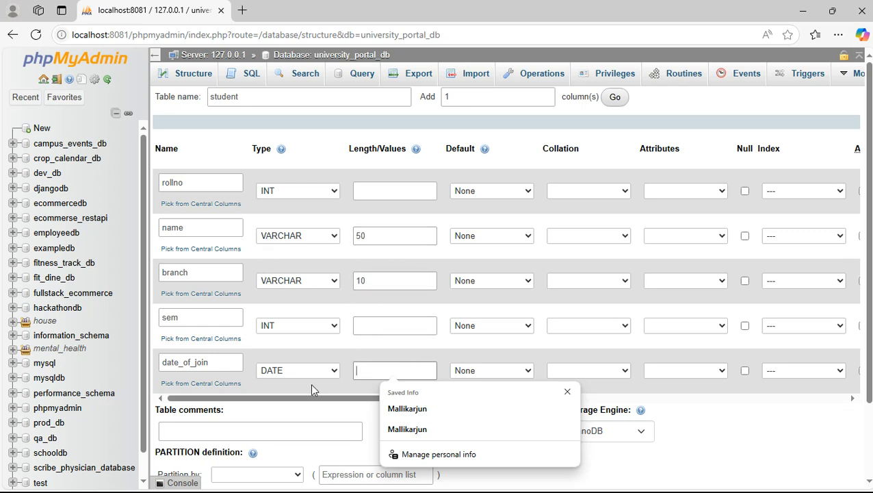
{"action": "left_click_drag", "start_coordinate": [305, 394], "coordinate": [277, 389]}
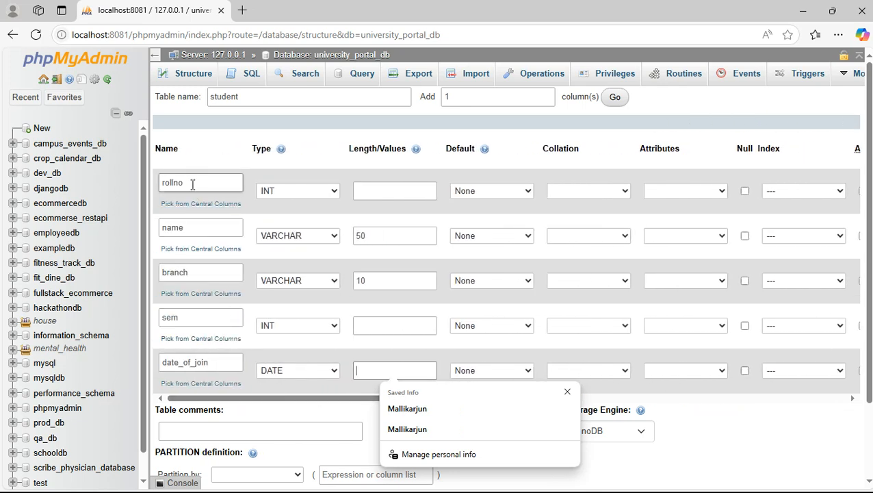
Tick A_I on the rollno row, accepting PRIMARY as its index.
{"action": "left_click_drag", "start_coordinate": [191, 185], "coordinate": [157, 186]}
{"action": "left_click_drag", "start_coordinate": [327, 399], "coordinate": [464, 402]}
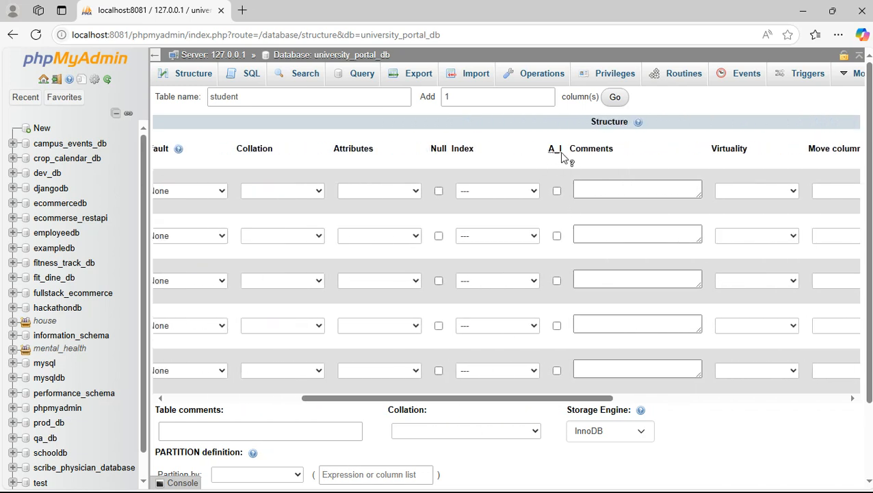
{"action": "left_click", "coordinate": [557, 191]}
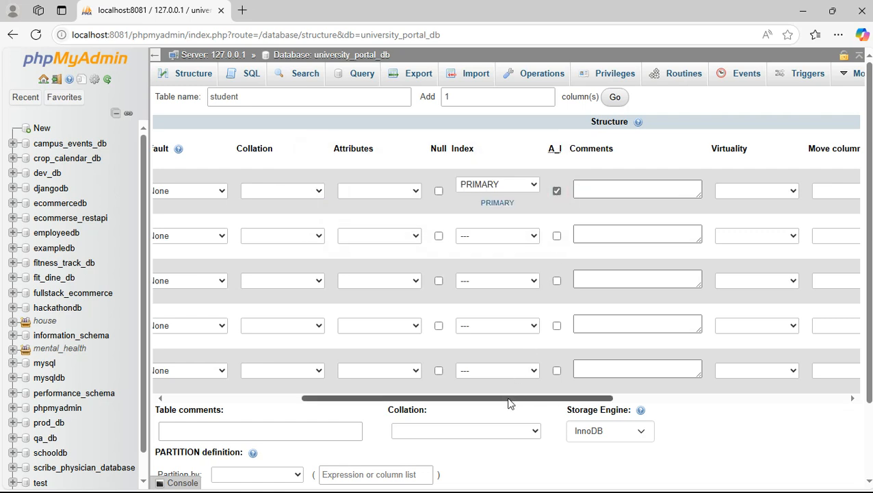
{"action": "left_click_drag", "start_coordinate": [509, 400], "coordinate": [466, 398]}
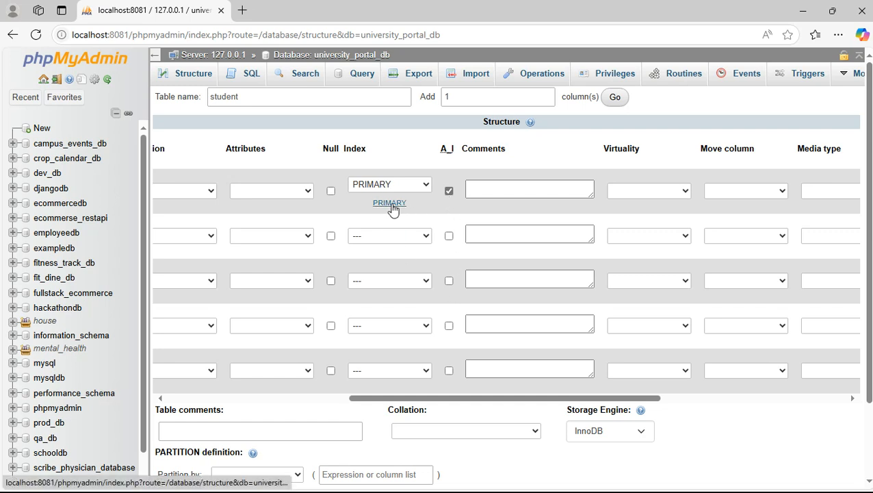
{"action": "left_click_drag", "start_coordinate": [425, 398], "coordinate": [207, 401]}
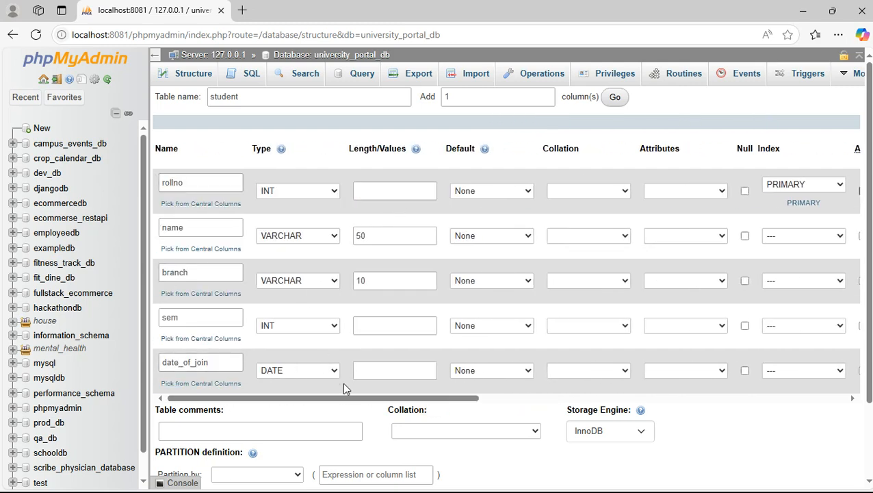
{"action": "left_click_drag", "start_coordinate": [347, 399], "coordinate": [512, 399]}
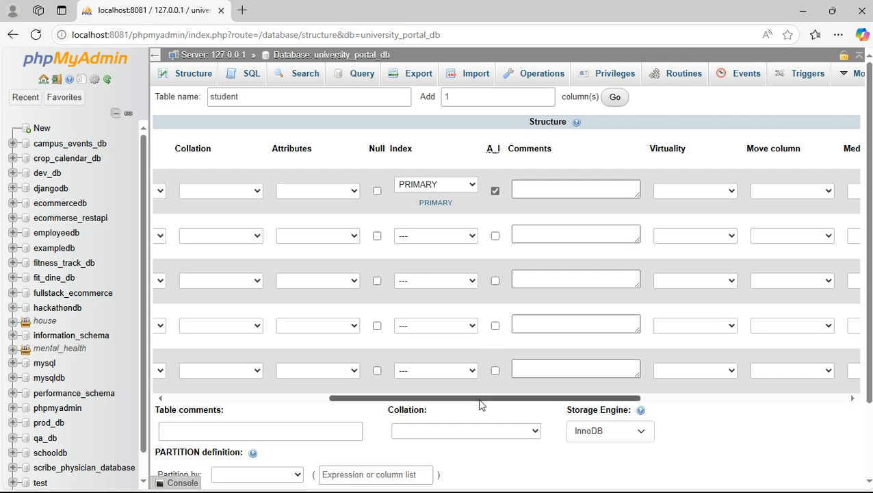
{"action": "left_click_drag", "start_coordinate": [478, 399], "coordinate": [239, 383]}
{"action": "scroll", "coordinate": [298, 348], "scroll_direction": "down", "scroll_amount": 2}
{"action": "scroll", "coordinate": [298, 348], "scroll_direction": "down", "scroll_amount": 1}
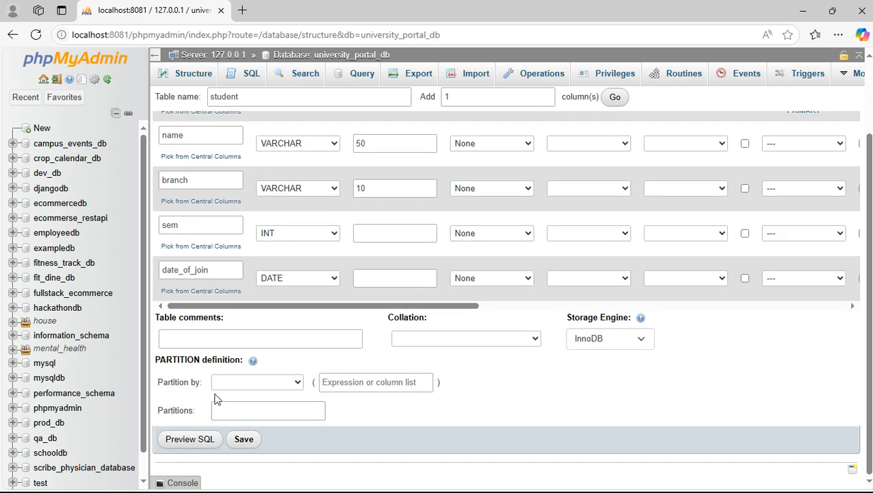
Save the student table, then view its five-column structure with rollno as PRIMARY key.
{"action": "left_click", "coordinate": [245, 445]}
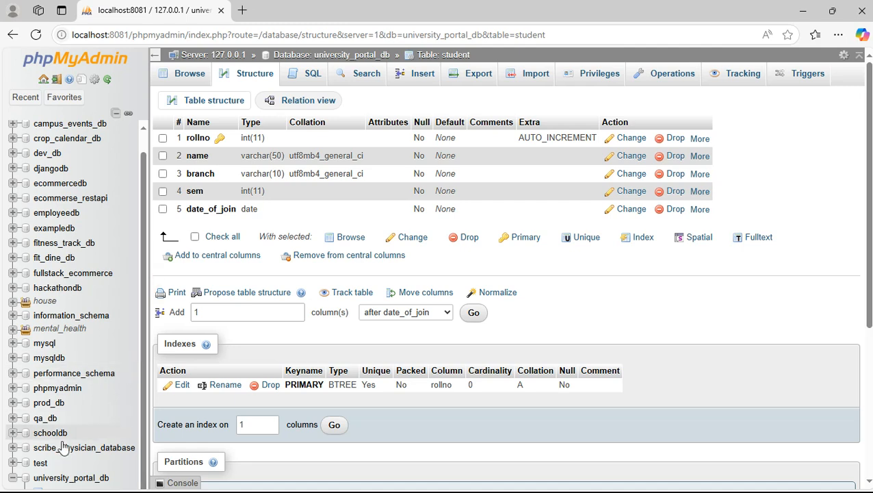
{"action": "scroll", "coordinate": [44, 462], "scroll_direction": "down", "scroll_amount": 5}
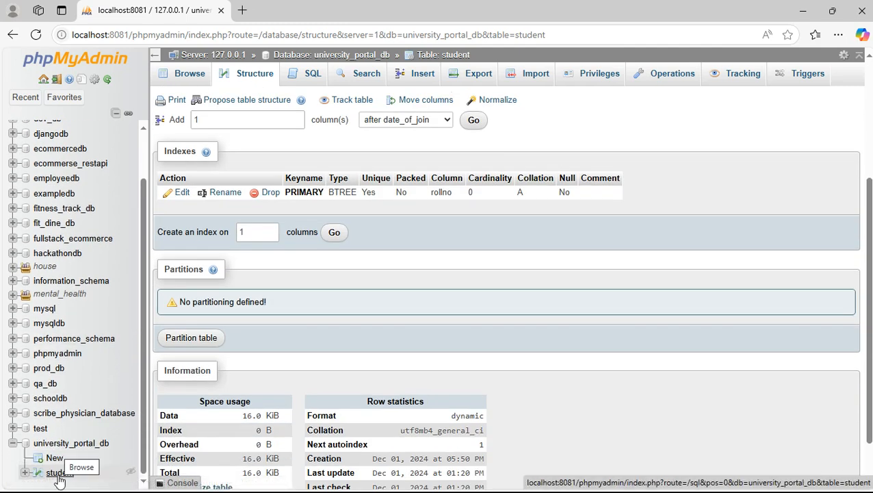
{"action": "left_click", "coordinate": [60, 478]}
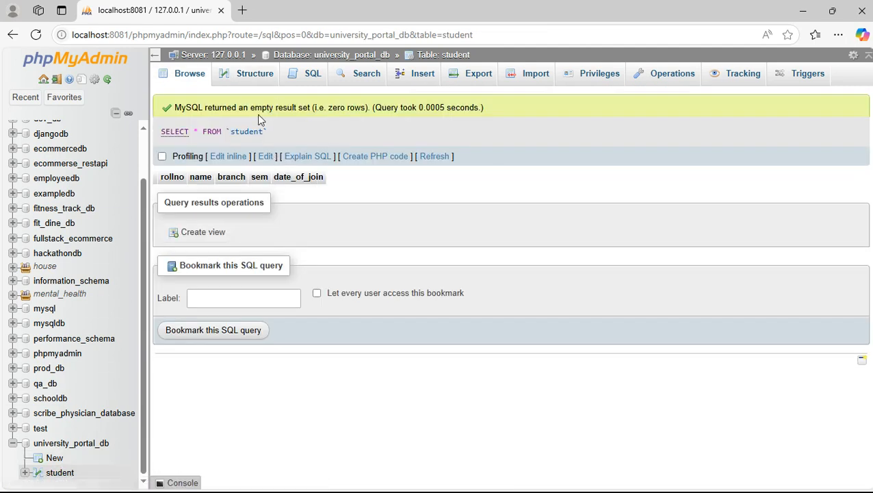
{"action": "left_click", "coordinate": [254, 78]}
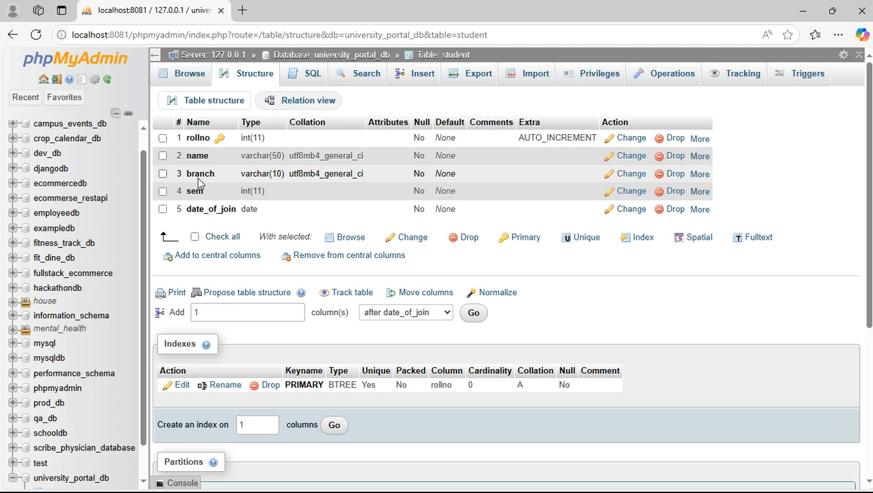
{"action": "left_click", "coordinate": [627, 173]}
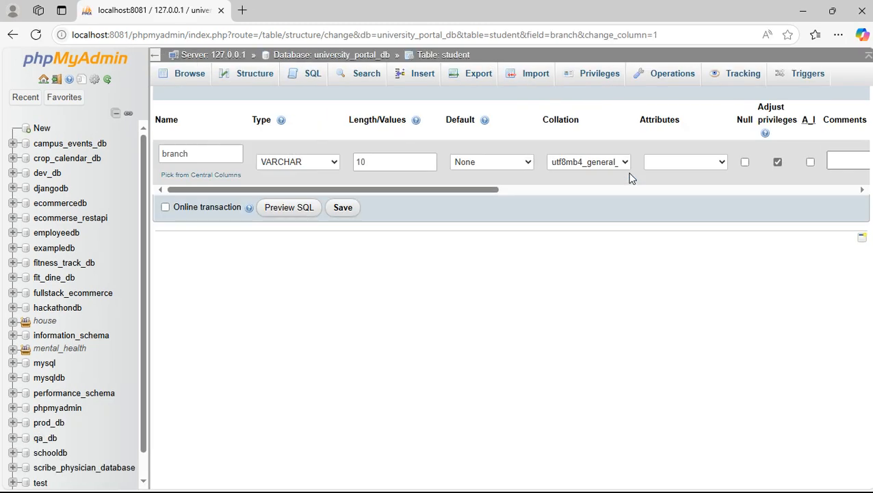
{"action": "left_click", "coordinate": [205, 157]}
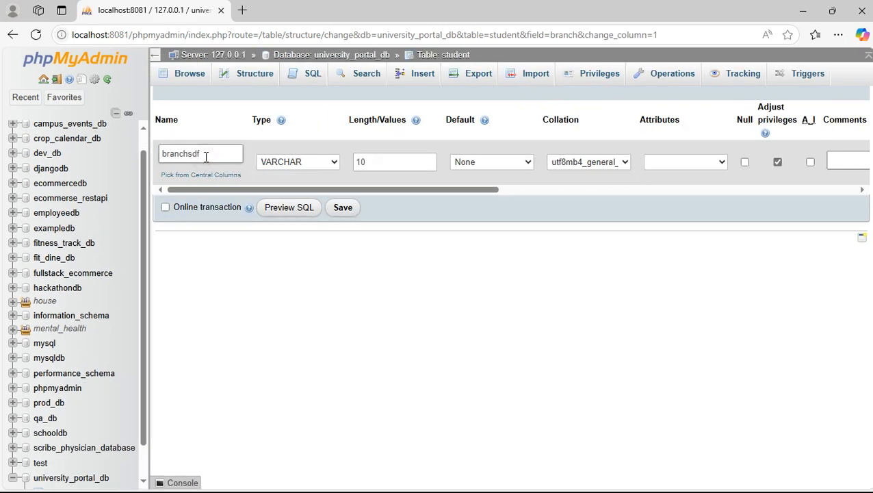
{"action": "left_click", "coordinate": [374, 162]}
{"action": "left_click", "coordinate": [374, 162]}
{"action": "left_click", "coordinate": [612, 302]}
{"action": "left_click", "coordinate": [343, 208]}
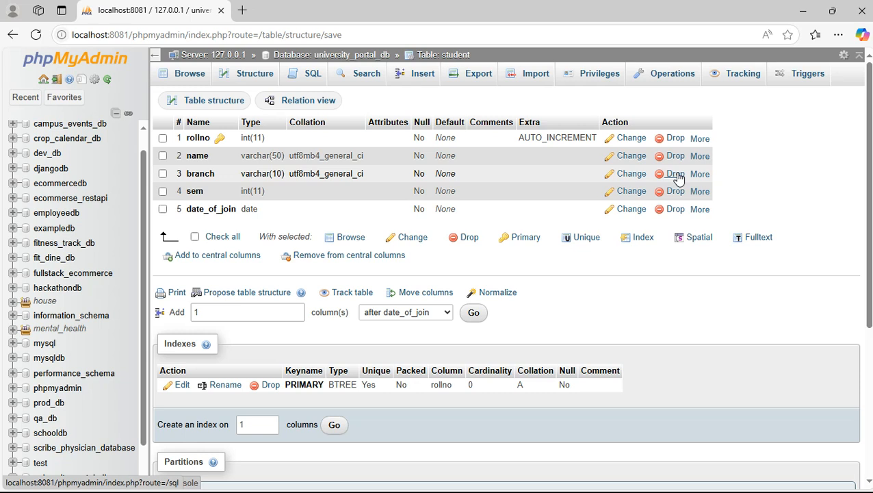
{"action": "left_click", "coordinate": [257, 79]}
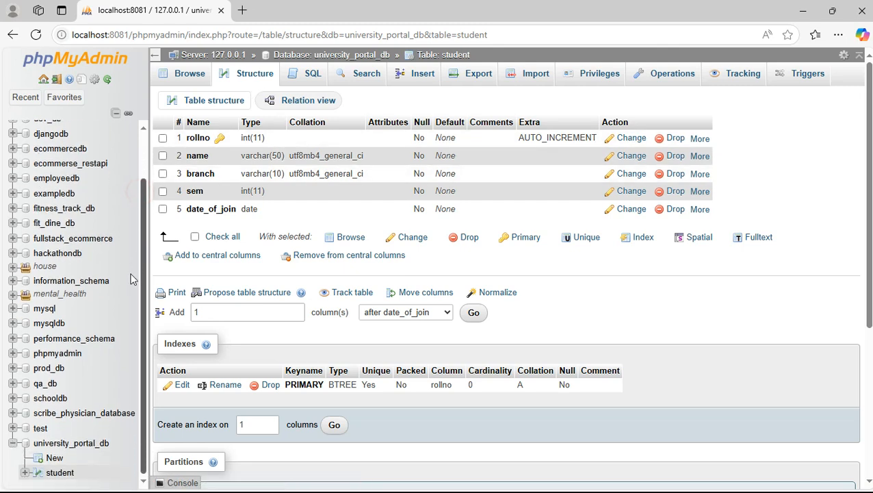
Open the Insert form for the student table.
{"action": "left_click", "coordinate": [59, 473]}
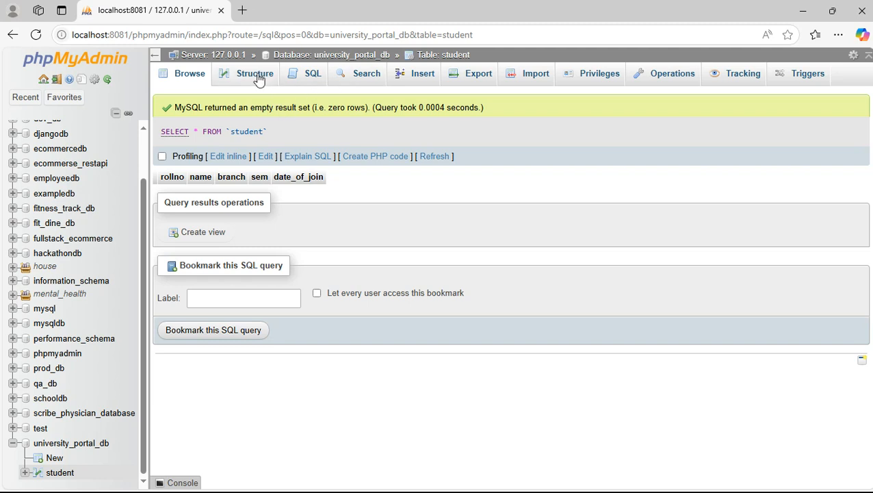
{"action": "left_click", "coordinate": [417, 81]}
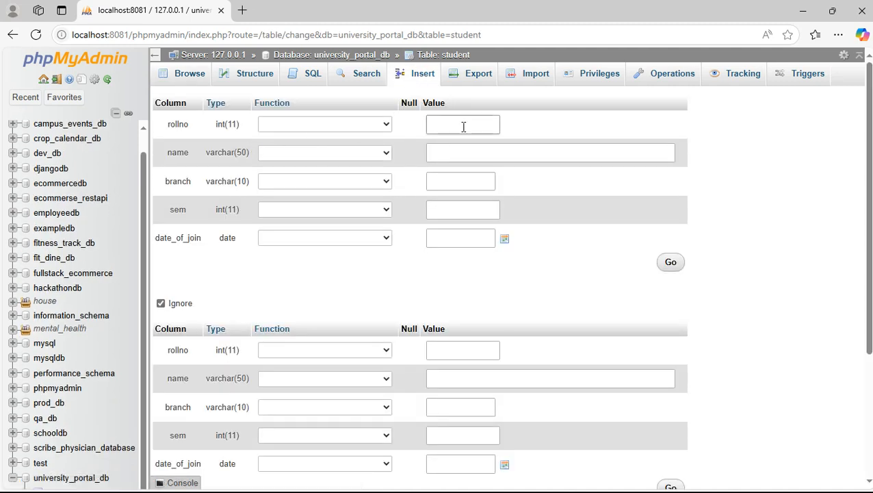
{"action": "left_click", "coordinate": [464, 124]}
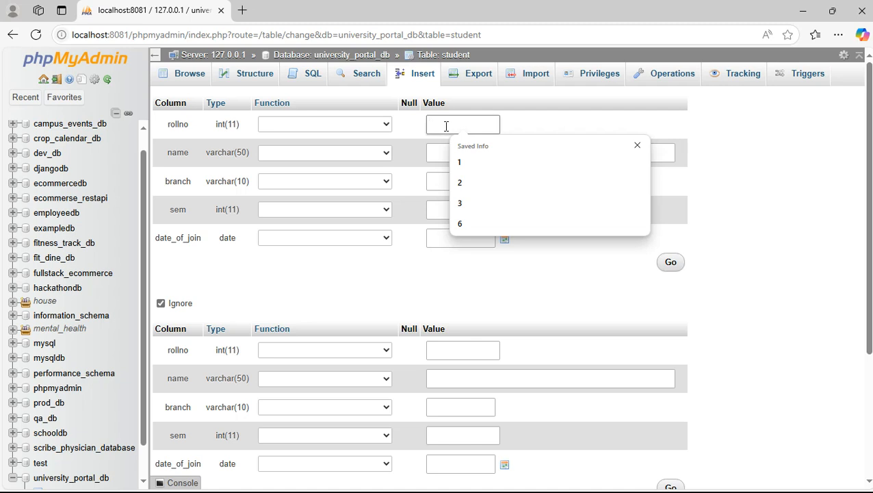
{"action": "left_click", "coordinate": [520, 120]}
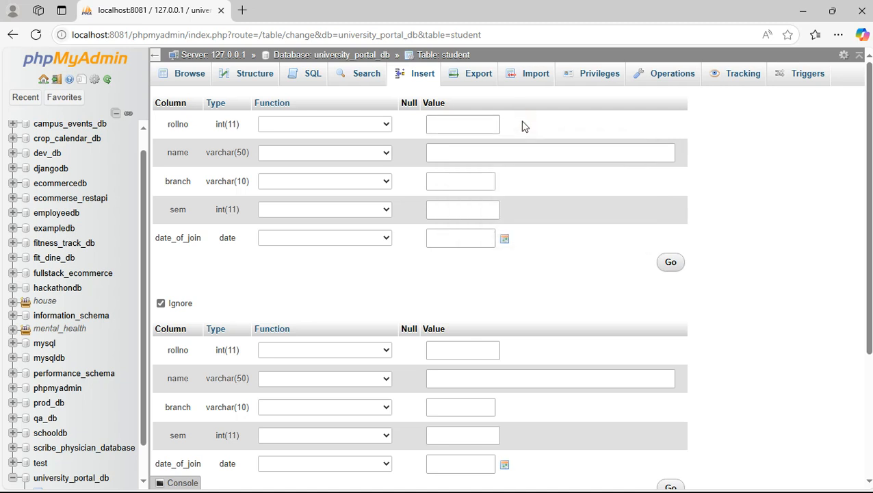
Insert a student row with the student's name, branch CSE, sem 1 and joining date 2024-12-10.
{"action": "left_click", "coordinate": [483, 154]}
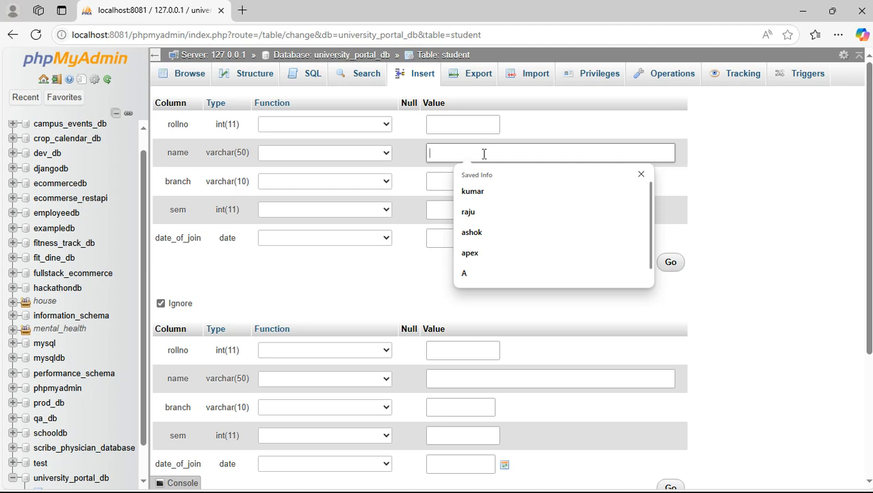
{"action": "type", "text": "kumar"}
{"action": "key", "text": "Tab"}
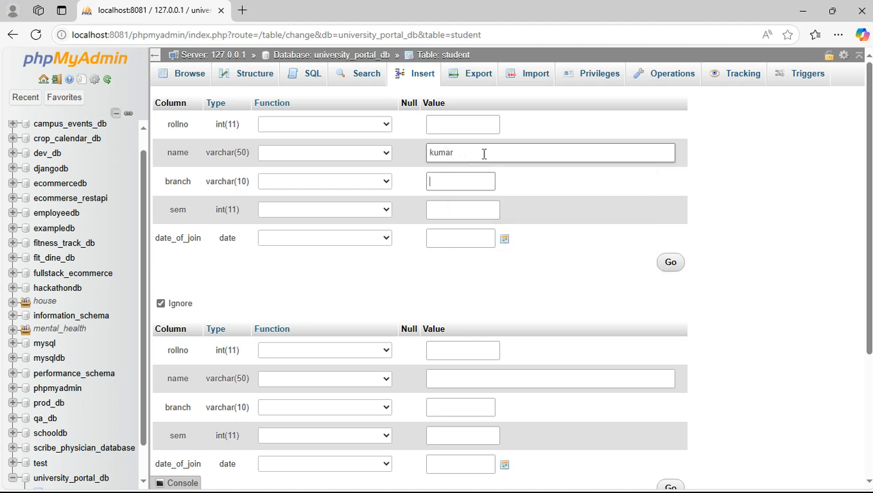
{"action": "key", "text": "Tab"}
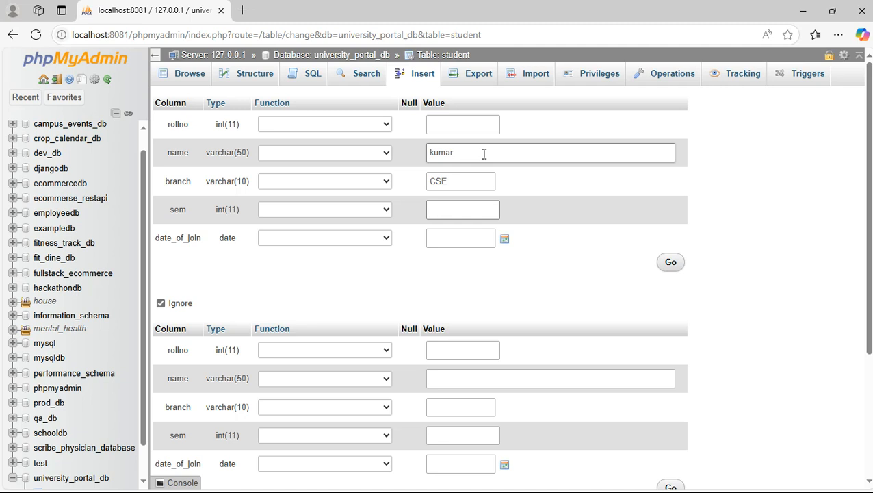
{"action": "type", "text": "1"}
{"action": "key", "text": "Tab"}
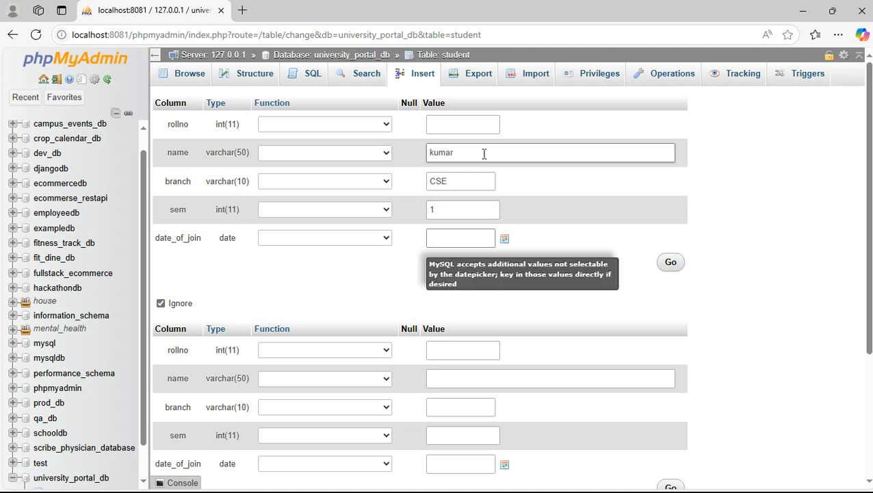
{"action": "left_click", "coordinate": [504, 239]}
{"action": "left_click", "coordinate": [480, 320]}
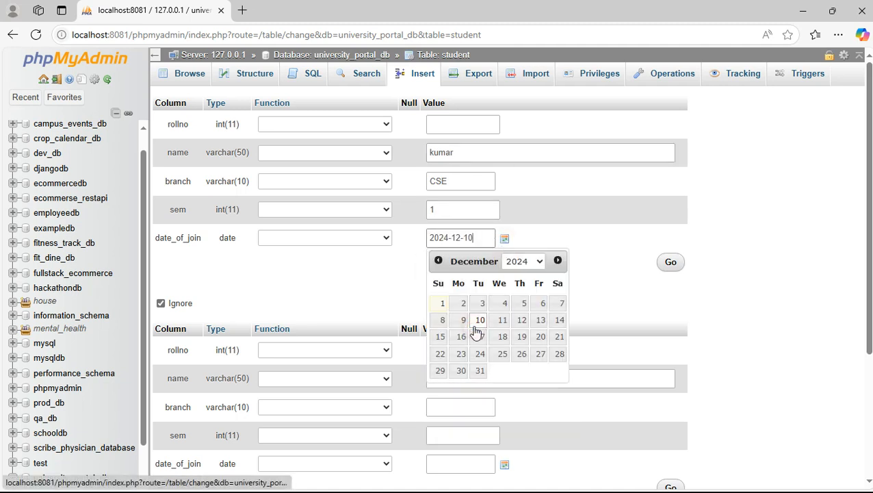
{"action": "left_click", "coordinate": [671, 264]}
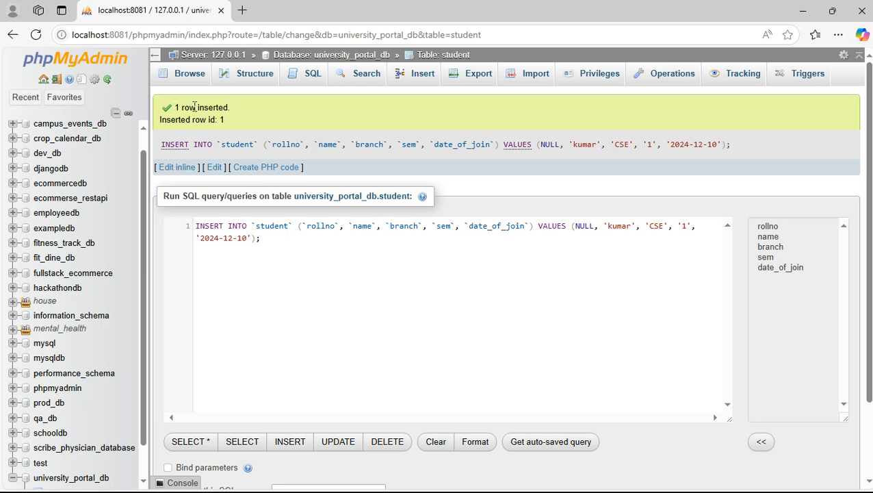
{"action": "left_click_drag", "start_coordinate": [162, 144], "coordinate": [735, 152]}
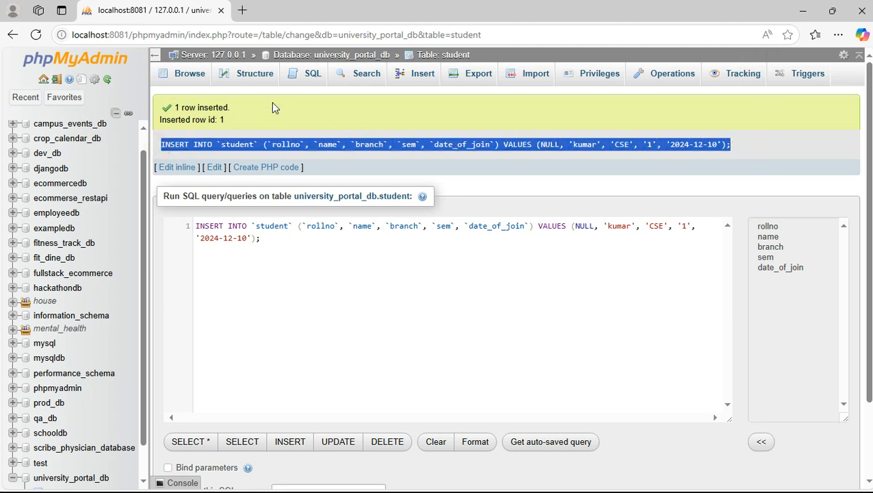
Open a new-row form for the student table and enter the second student's name.
{"action": "left_click", "coordinate": [194, 77]}
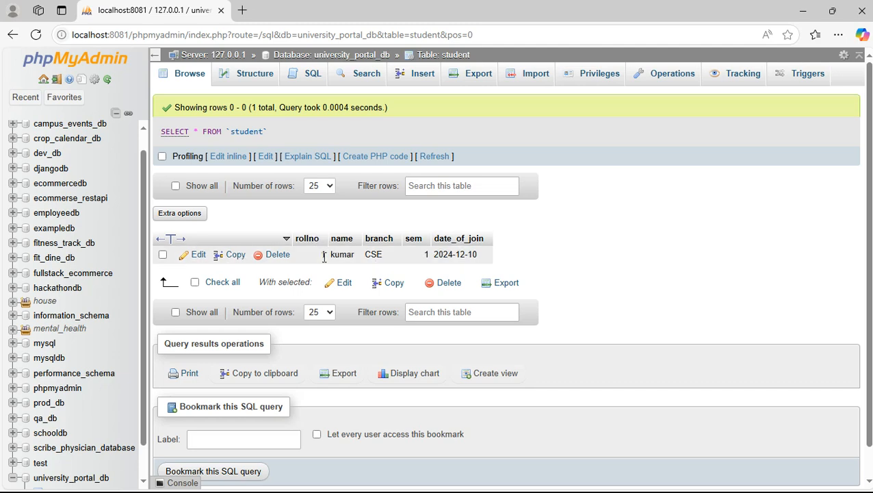
{"action": "left_click", "coordinate": [419, 75]}
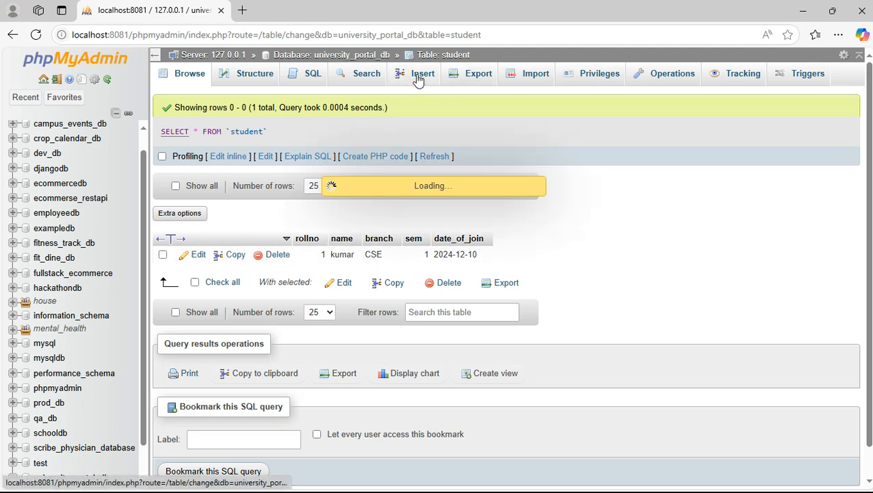
{"action": "left_click", "coordinate": [429, 126]}
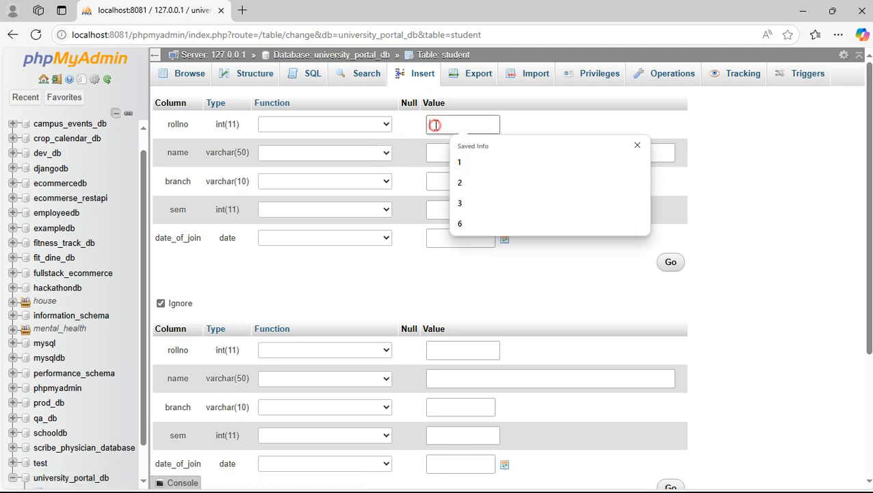
{"action": "left_click", "coordinate": [552, 112]}
{"action": "left_click", "coordinate": [474, 155]}
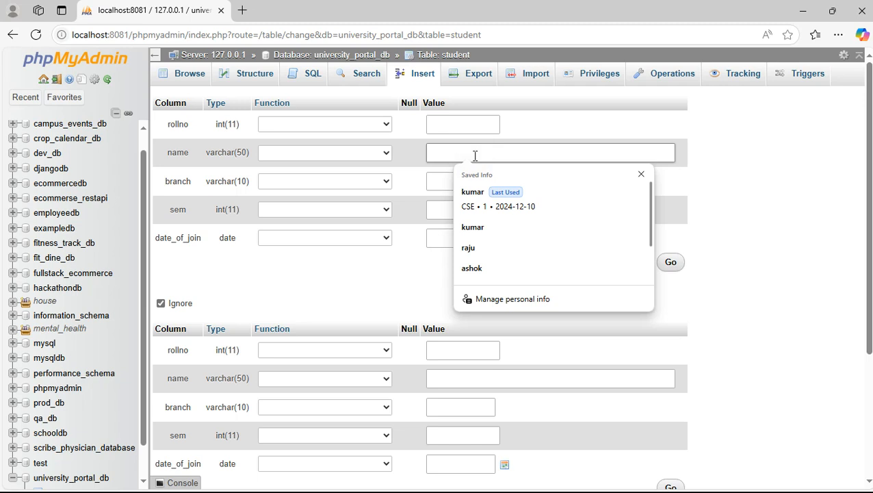
{"action": "type", "text": "Ashok"}
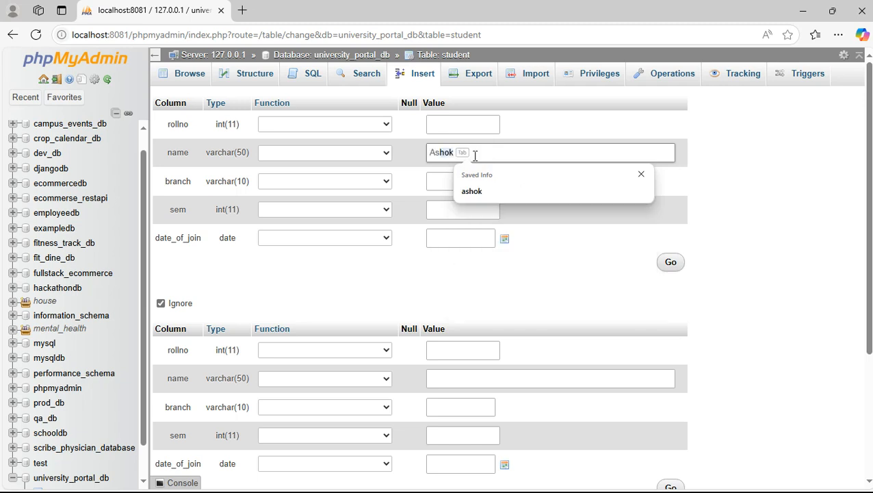
Set branch ECE, semester 1 and joining date 2024-12-02, save, and browse both rows.
{"action": "left_click", "coordinate": [435, 184]}
{"action": "type", "text": "ECE"}
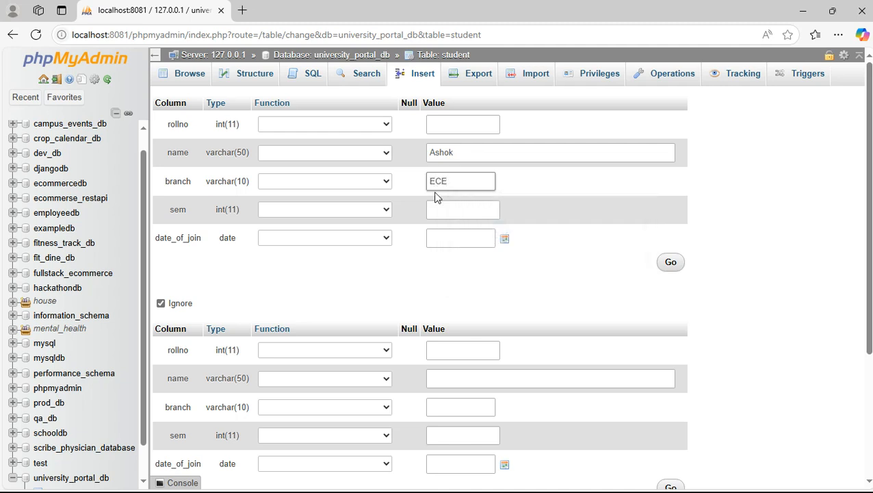
{"action": "left_click", "coordinate": [438, 209]}
{"action": "type", "text": "1"}
{"action": "left_click", "coordinate": [501, 240]}
{"action": "left_click", "coordinate": [460, 306]}
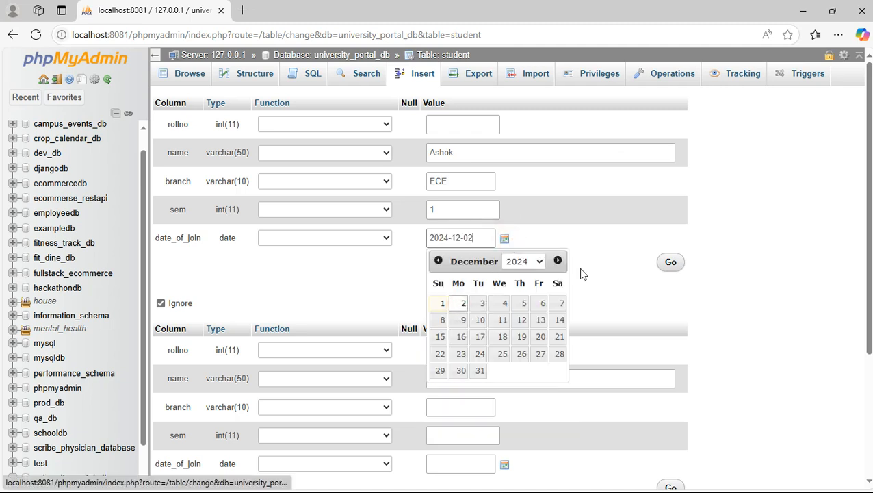
{"action": "left_click", "coordinate": [670, 266]}
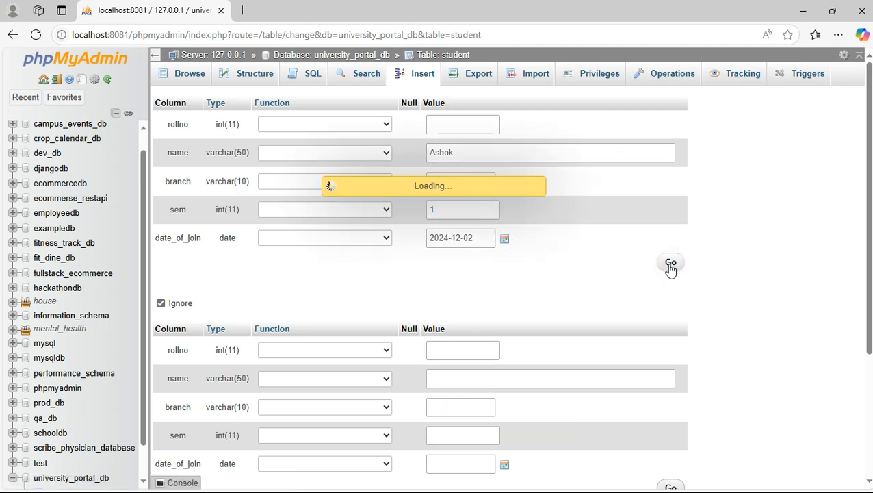
{"action": "left_click", "coordinate": [197, 79]}
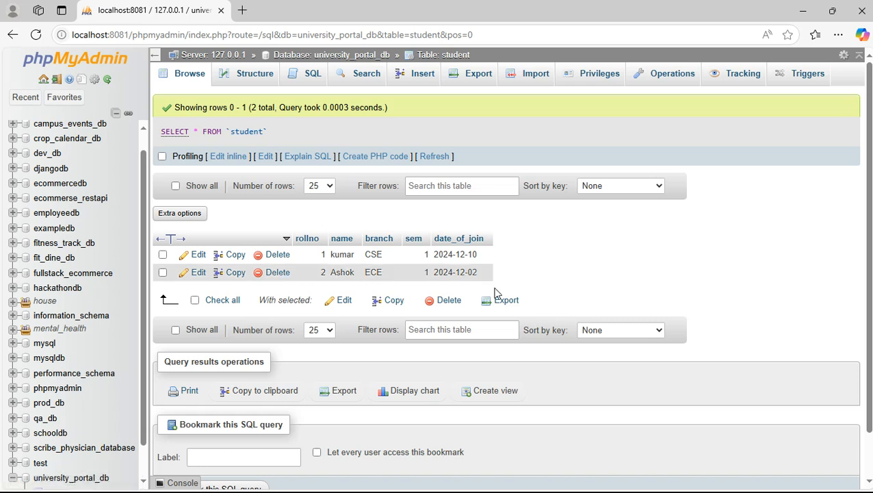
Edit student row 2: append 'updated' to its name and change semester to 2.
{"action": "left_click", "coordinate": [198, 273]}
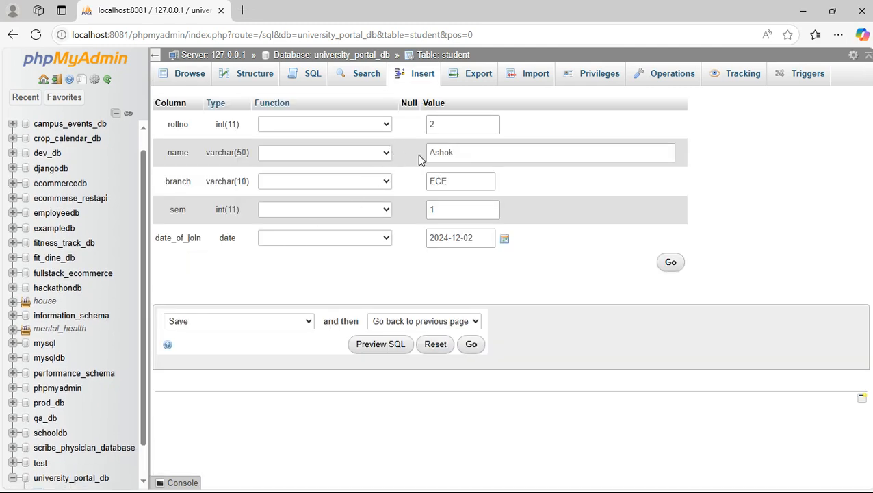
{"action": "left_click", "coordinate": [445, 152]}
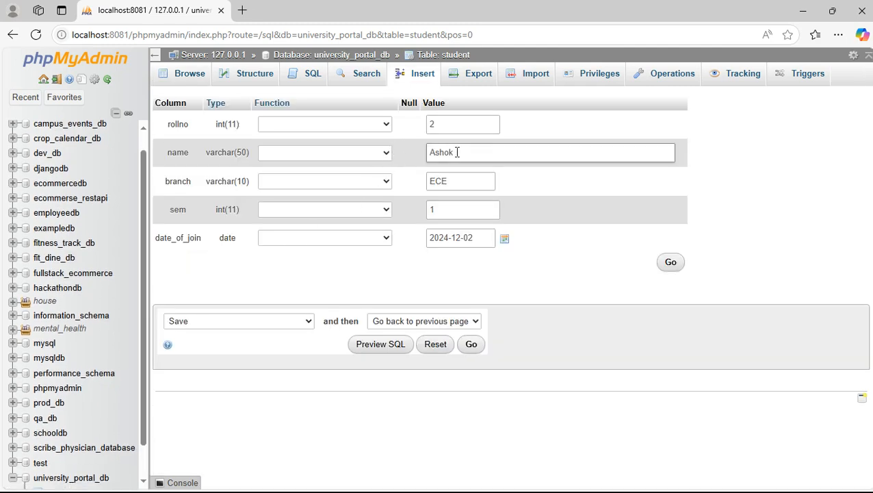
{"action": "type", "text": "updated"}
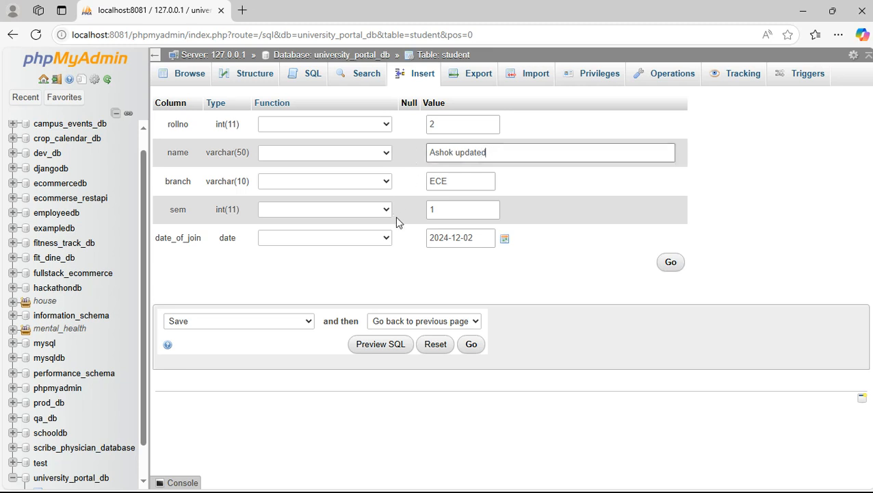
{"action": "left_click", "coordinate": [431, 209]}
{"action": "left_click_drag", "start_coordinate": [432, 209], "coordinate": [425, 213]}
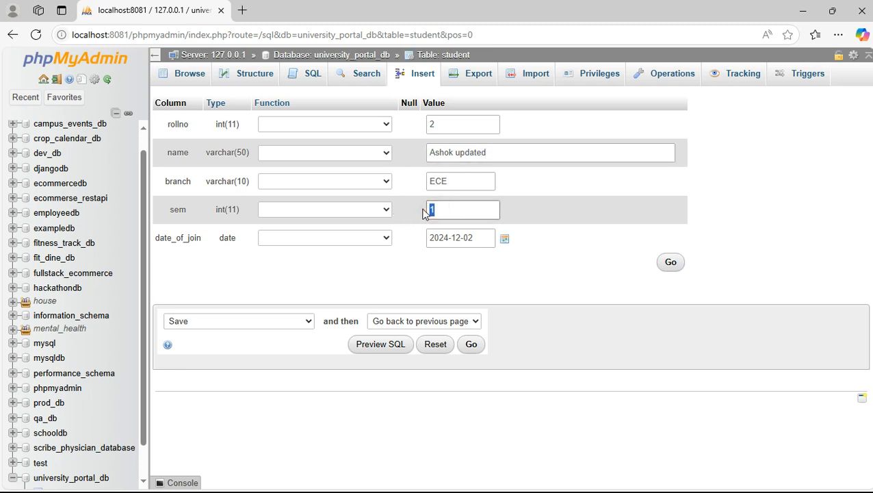
{"action": "left_click", "coordinate": [666, 265]}
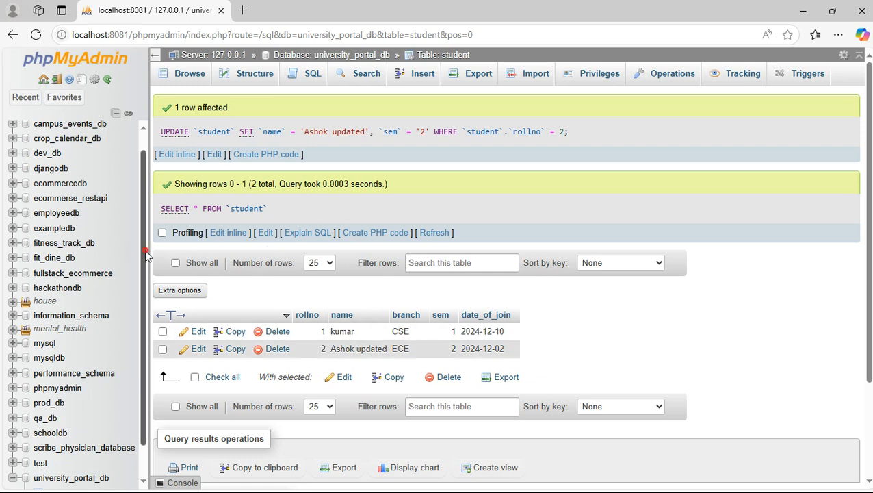
{"action": "scroll", "coordinate": [133, 342], "scroll_direction": "down", "scroll_amount": 1}
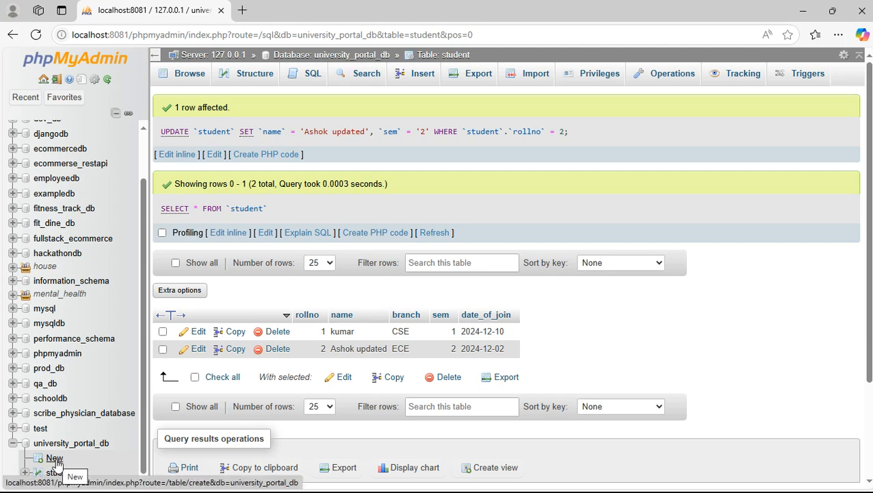
{"action": "scroll", "coordinate": [233, 335], "scroll_direction": "down", "scroll_amount": 2}
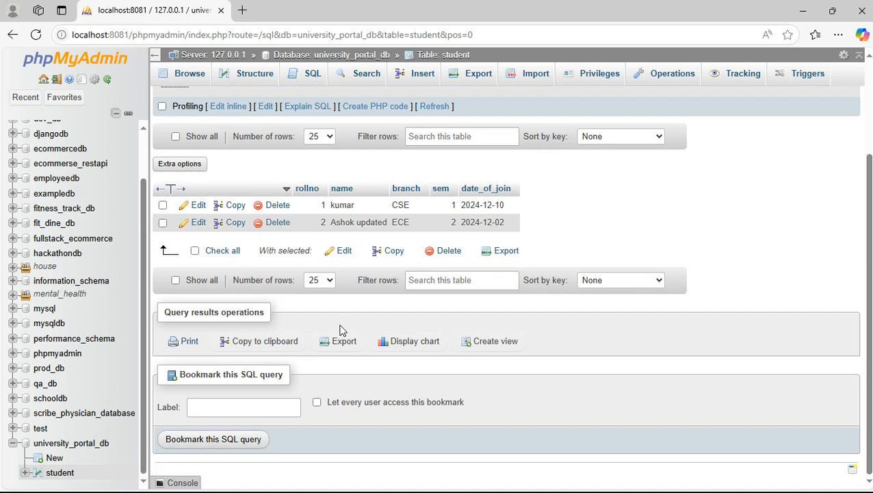
Start a new table named fee with an auto-increment primary key column fid.
{"action": "left_click", "coordinate": [54, 458]}
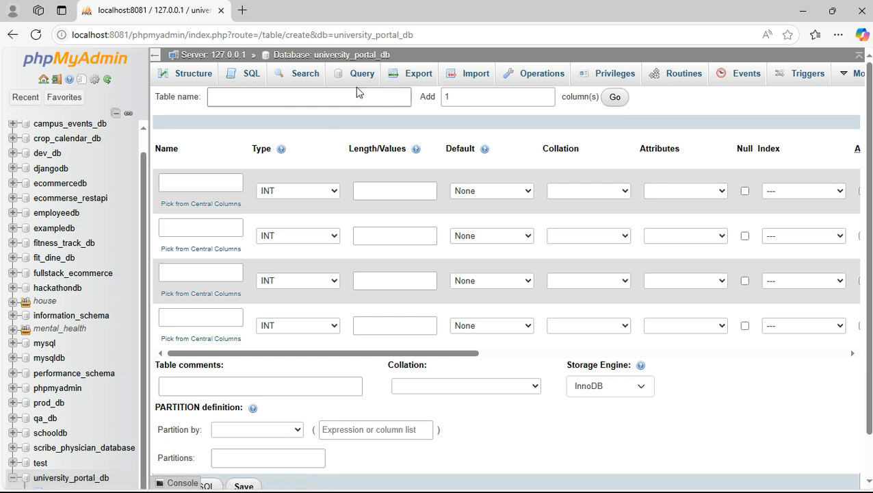
{"action": "left_click", "coordinate": [353, 98]}
{"action": "type", "text": "fe"}
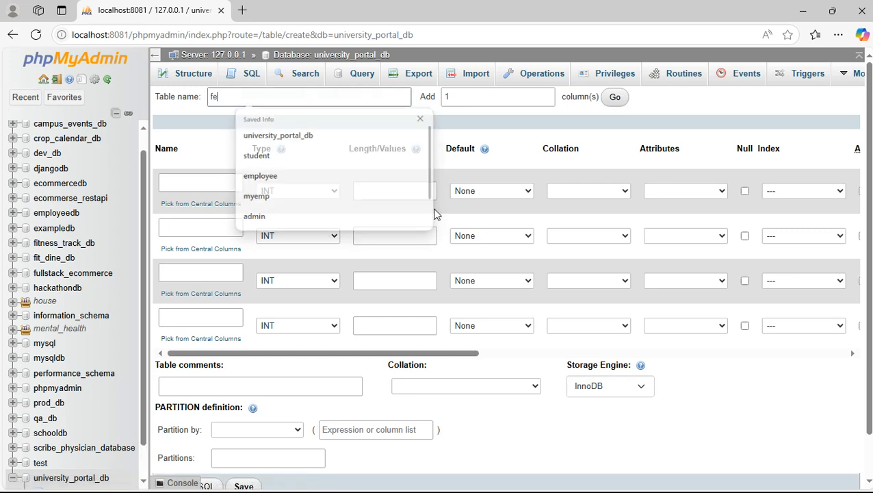
{"action": "type", "text": "e"}
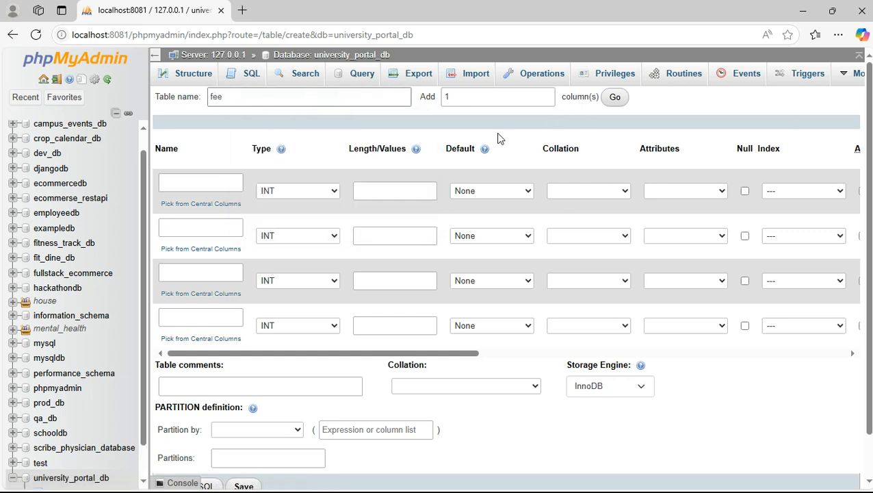
{"action": "left_click", "coordinate": [205, 179]}
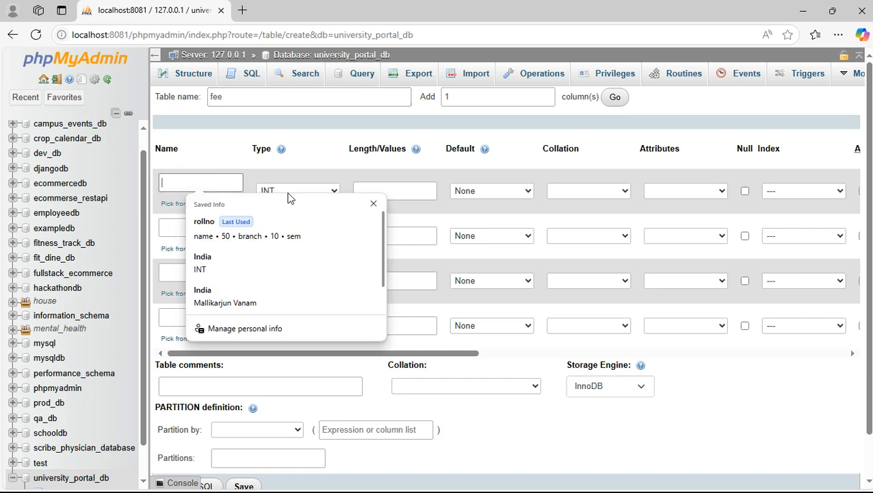
{"action": "type", "text": "fid"}
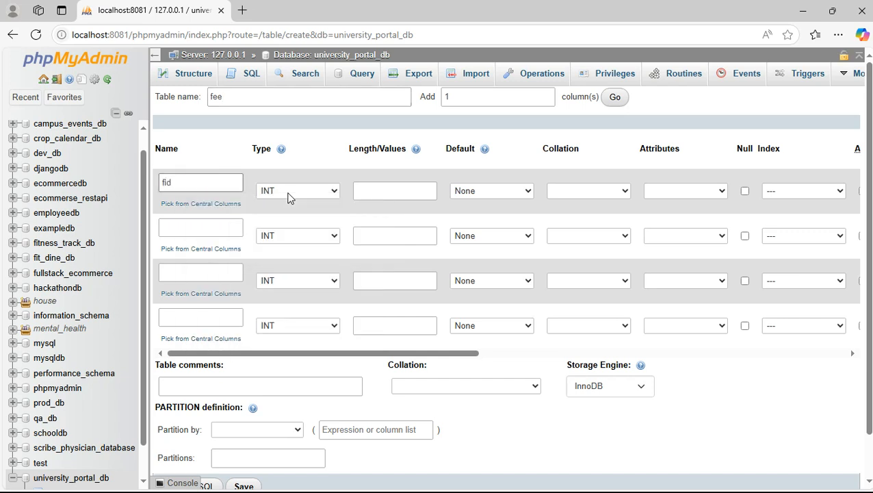
{"action": "left_click_drag", "start_coordinate": [471, 353], "coordinate": [577, 351]}
{"action": "left_click", "coordinate": [622, 191]}
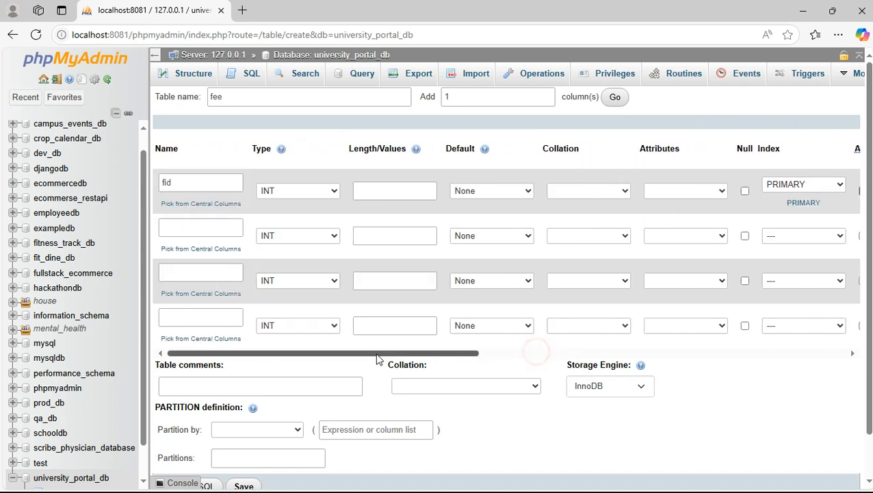
Add columns rollno, feetype as VARCHAR(20) and amount, then save the fee table.
{"action": "left_click", "coordinate": [210, 227]}
{"action": "type", "text": "rollno"}
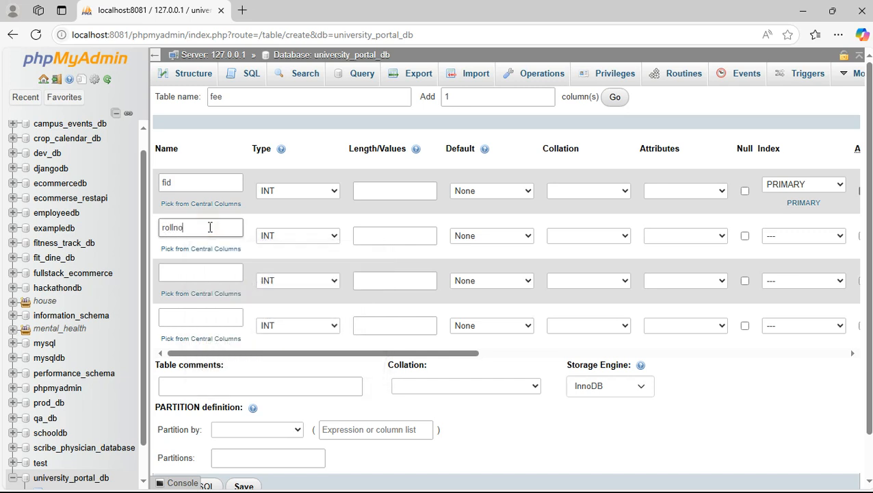
{"action": "left_click", "coordinate": [202, 272]}
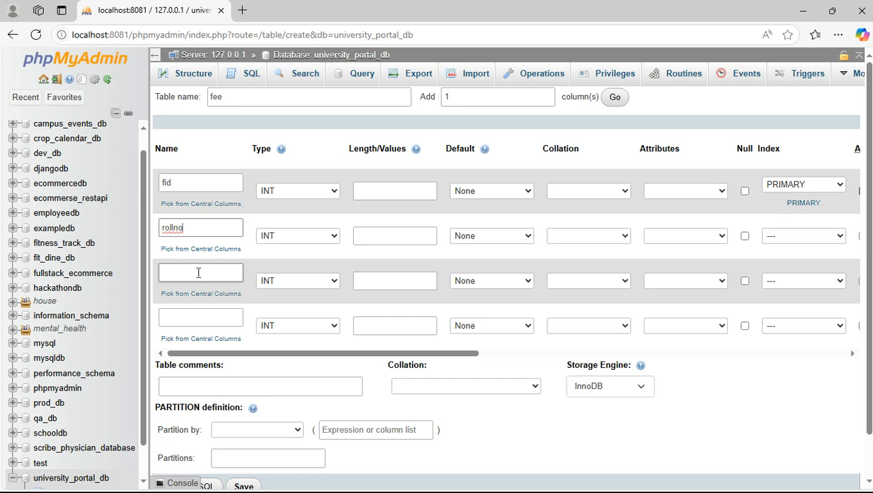
{"action": "type", "text": "feetype"}
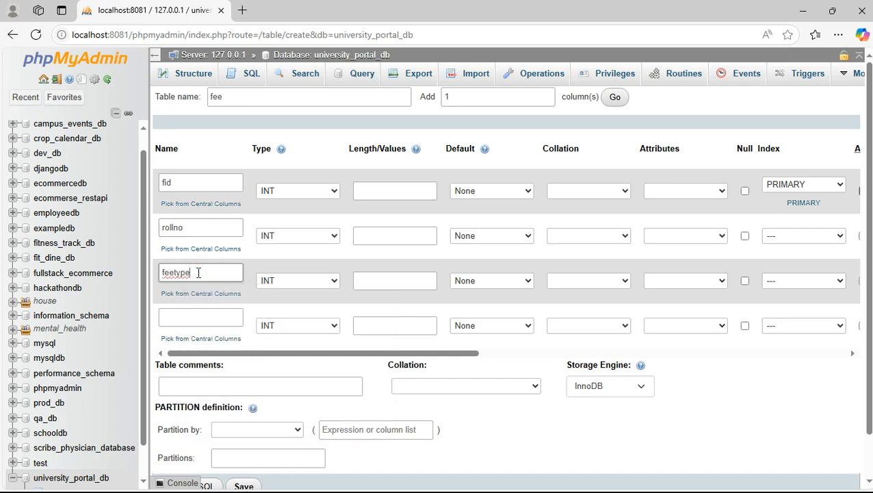
{"action": "left_click", "coordinate": [290, 282]}
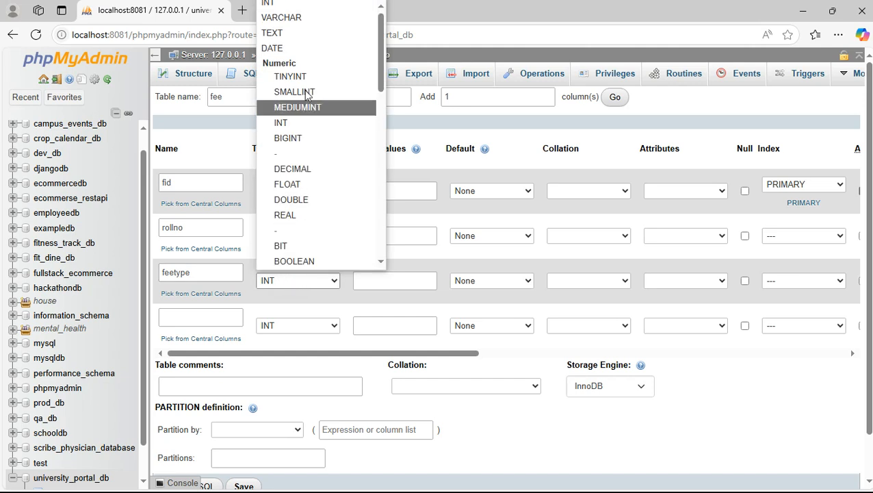
{"action": "left_click", "coordinate": [292, 22]}
{"action": "left_click", "coordinate": [386, 278]}
{"action": "type", "text": "20"}
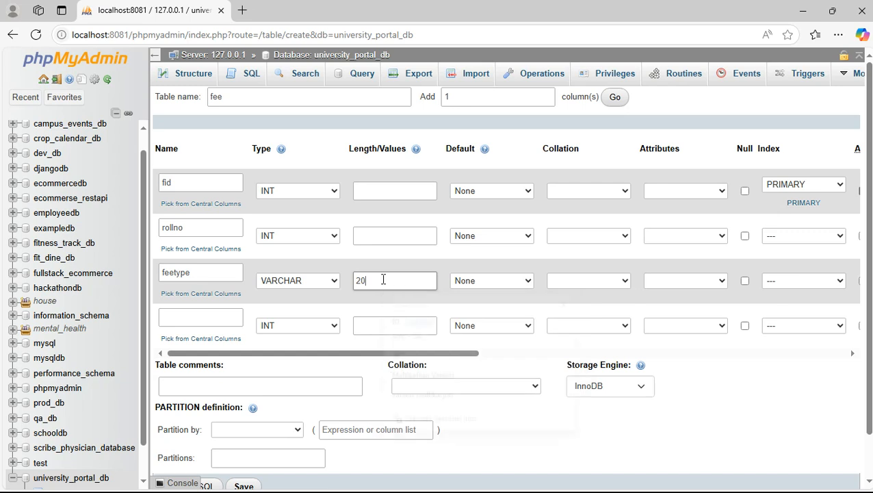
{"action": "left_click", "coordinate": [201, 320]}
{"action": "type", "text": "a"}
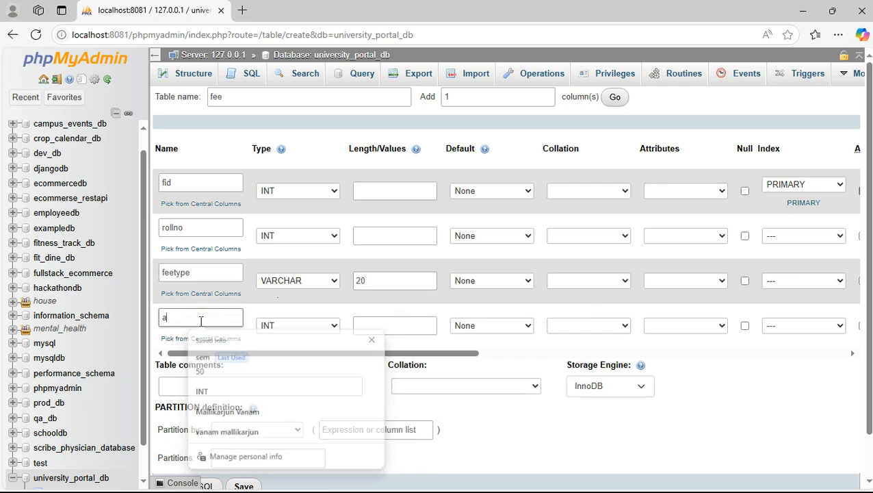
{"action": "type", "text": "mount"}
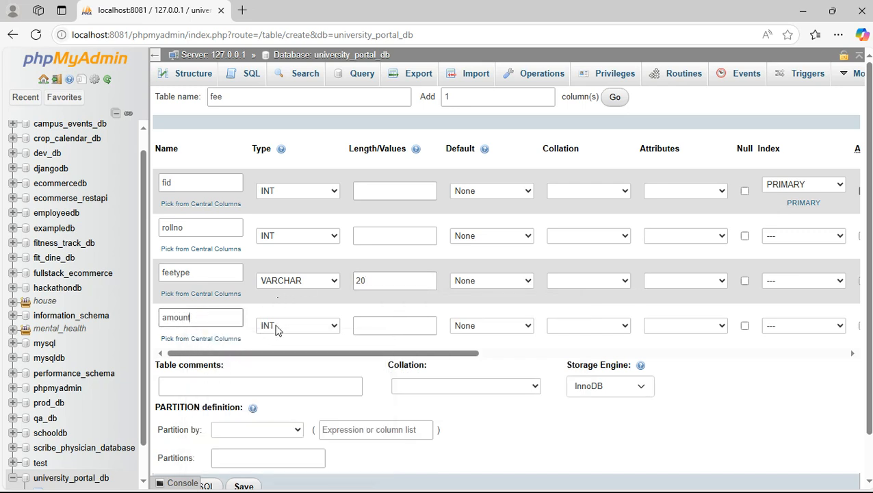
{"action": "left_click", "coordinate": [386, 327]}
{"action": "scroll", "coordinate": [383, 349], "scroll_direction": "down", "scroll_amount": 1}
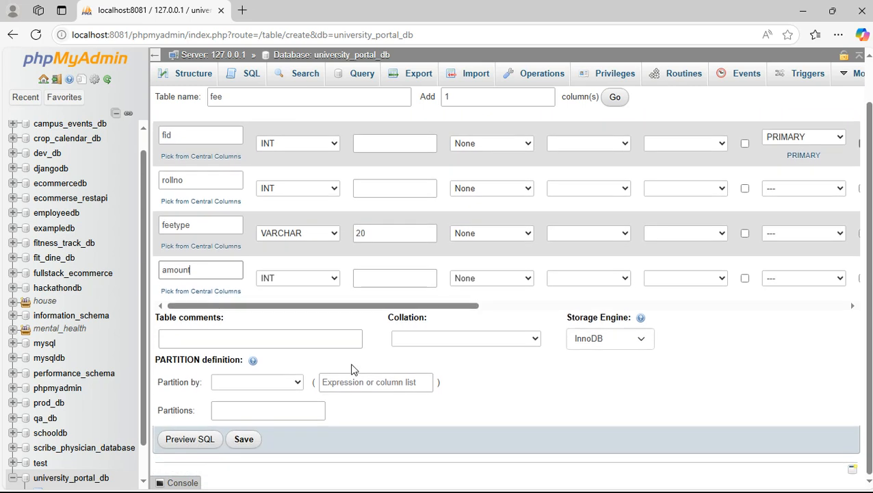
{"action": "left_click", "coordinate": [244, 443]}
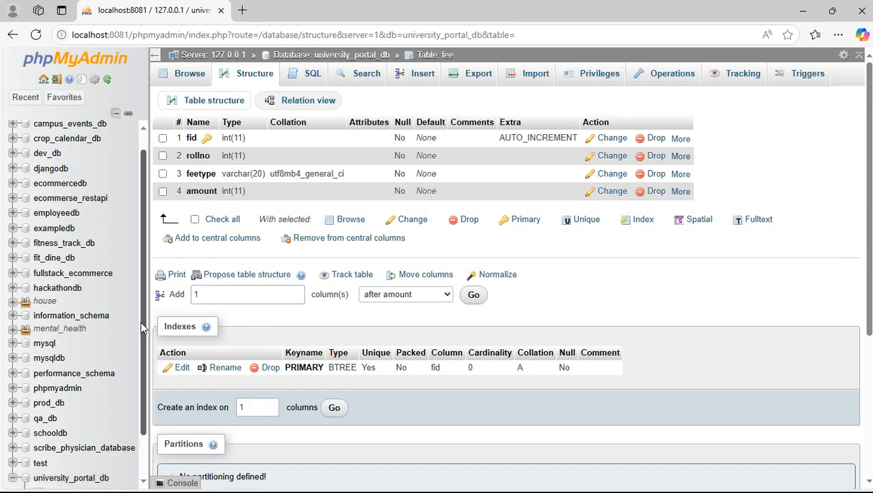
Browse the student table, then open the empty fee table's insert form.
{"action": "left_click_drag", "start_coordinate": [141, 329], "coordinate": [143, 409]}
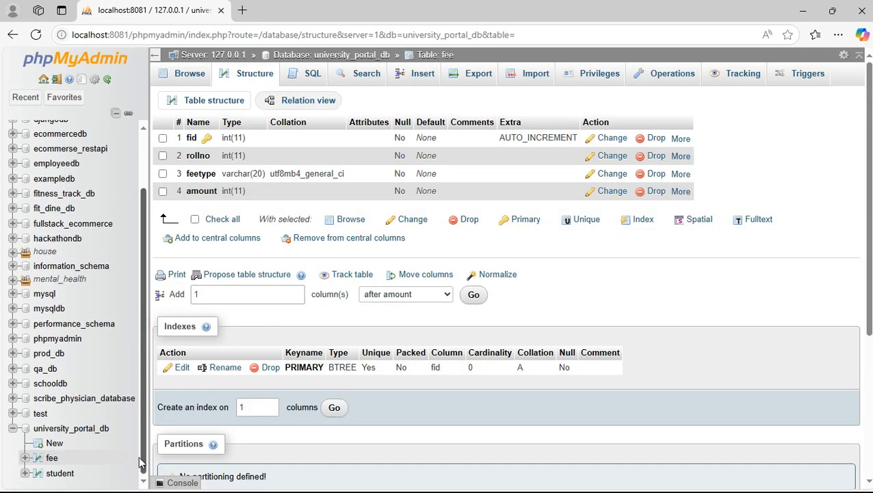
{"action": "left_click", "coordinate": [58, 474]}
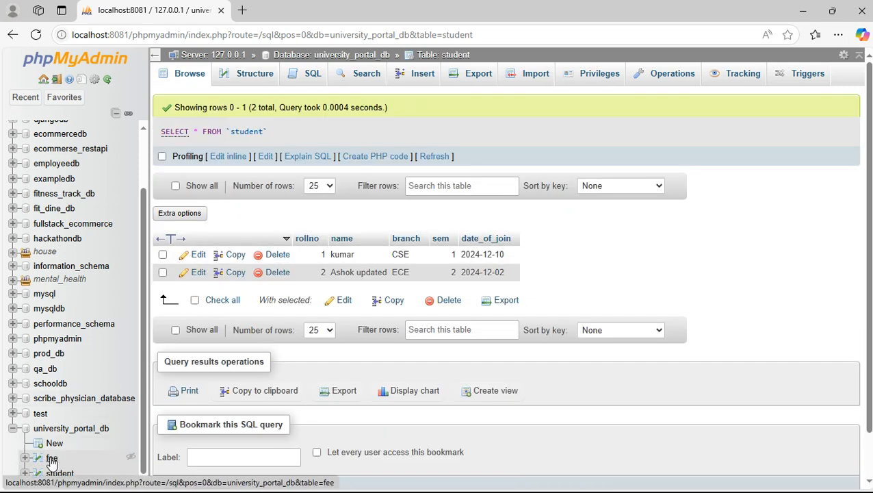
{"action": "left_click", "coordinate": [53, 459]}
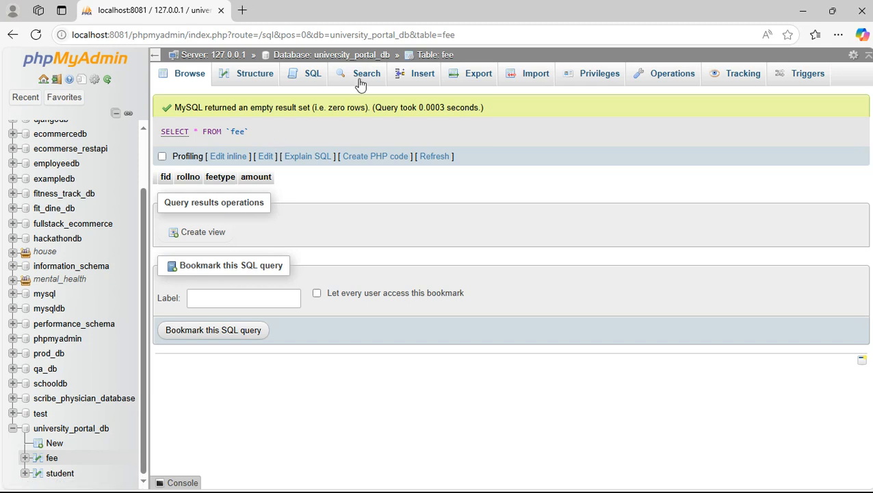
{"action": "left_click", "coordinate": [424, 75]}
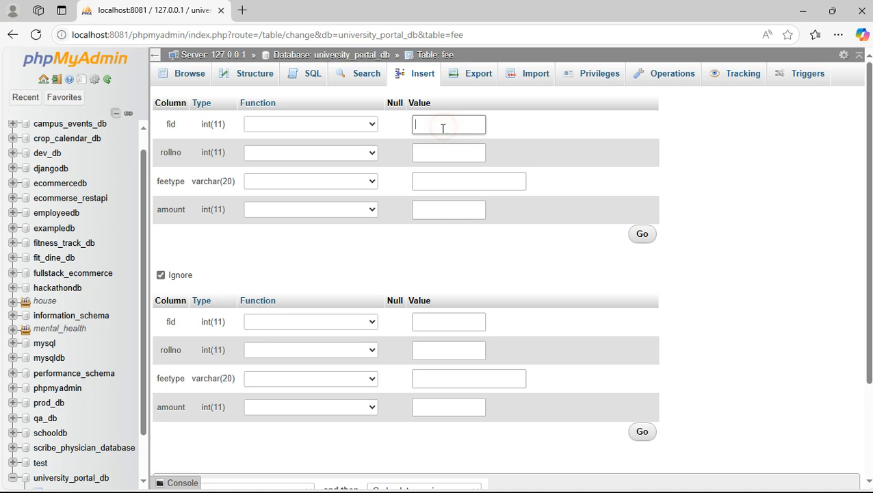
Insert a fee row with rollno 1, feetype exam and amount 1000, then browse it.
{"action": "left_click", "coordinate": [431, 152]}
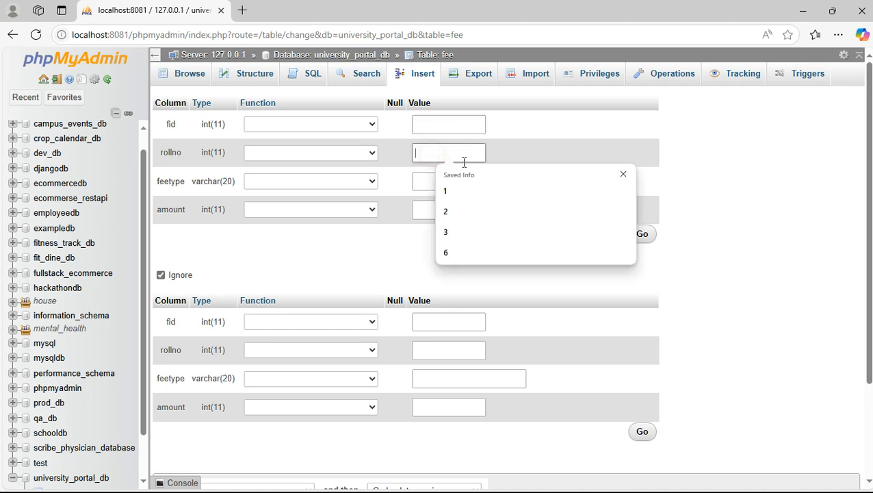
{"action": "left_click", "coordinate": [454, 193]}
{"action": "left_click", "coordinate": [432, 181]}
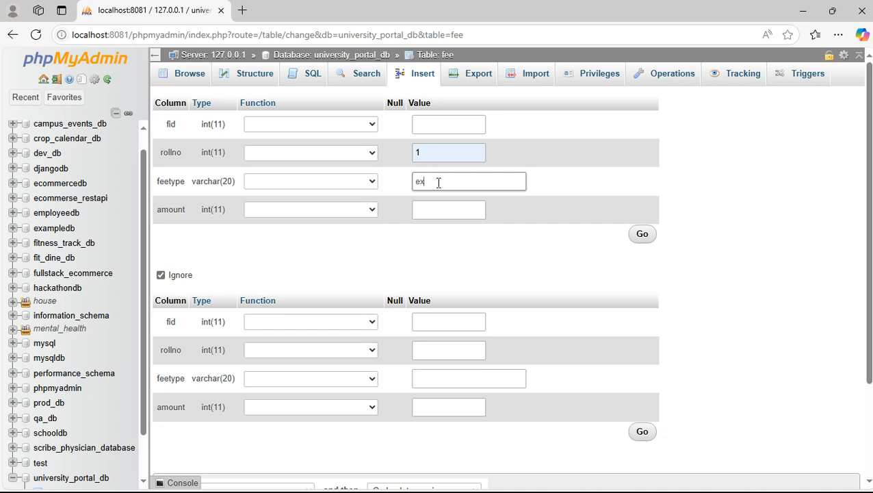
{"action": "left_click", "coordinate": [443, 212]}
{"action": "type", "text": "1000"}
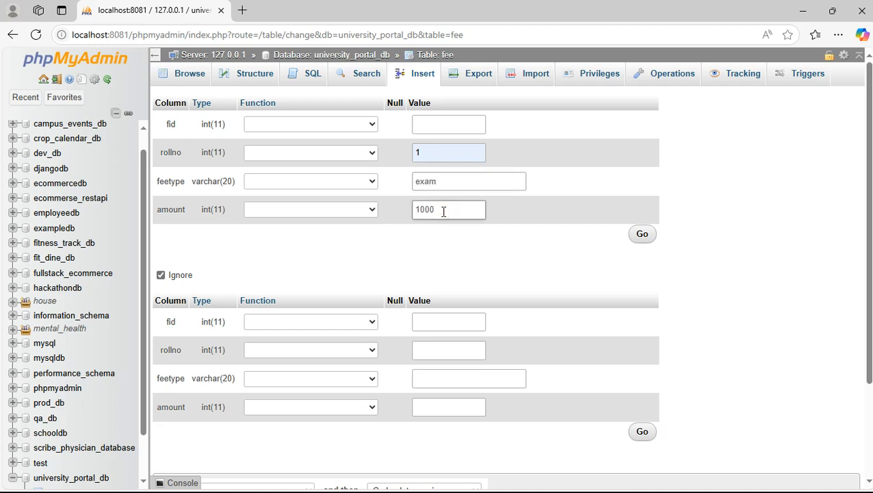
{"action": "left_click", "coordinate": [642, 234]}
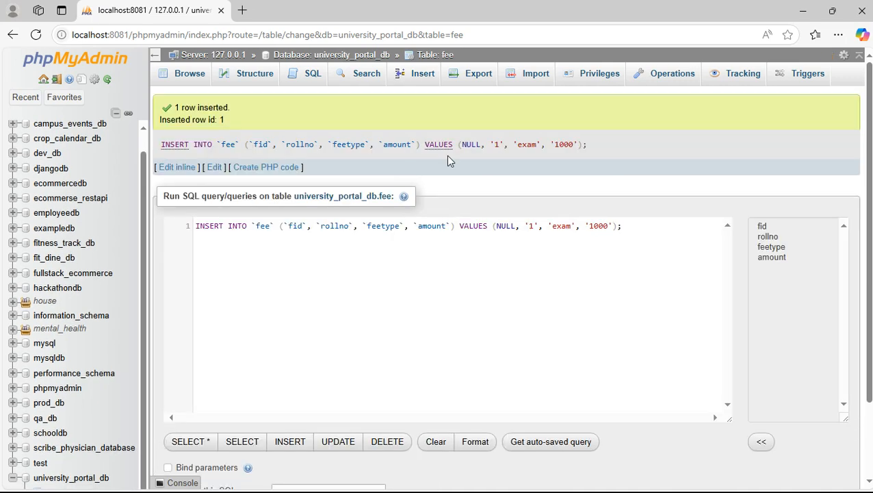
{"action": "left_click", "coordinate": [194, 79]}
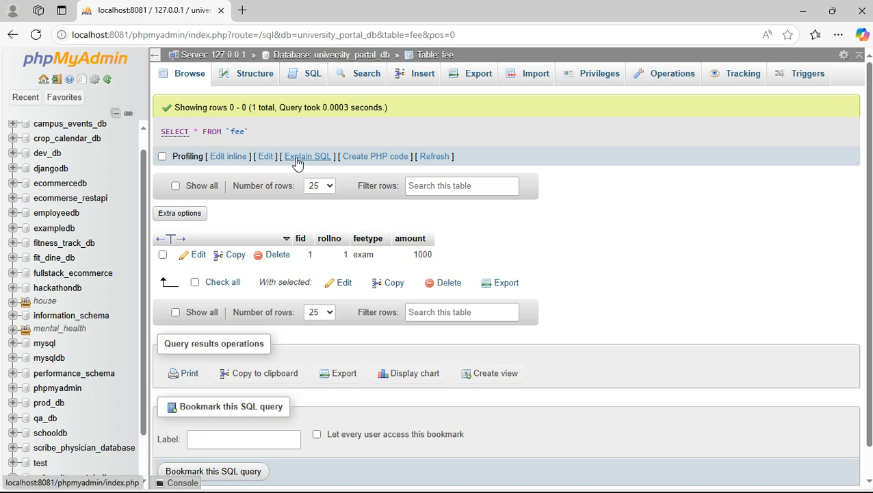
Run the SQL query 'select * from student;' to list all students.
{"action": "left_click", "coordinate": [309, 76]}
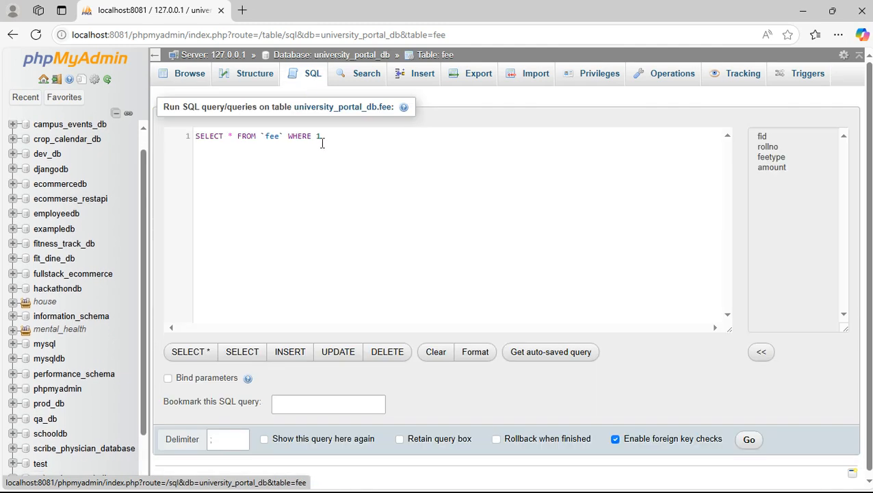
{"action": "left_click_drag", "start_coordinate": [334, 134], "coordinate": [174, 135]}
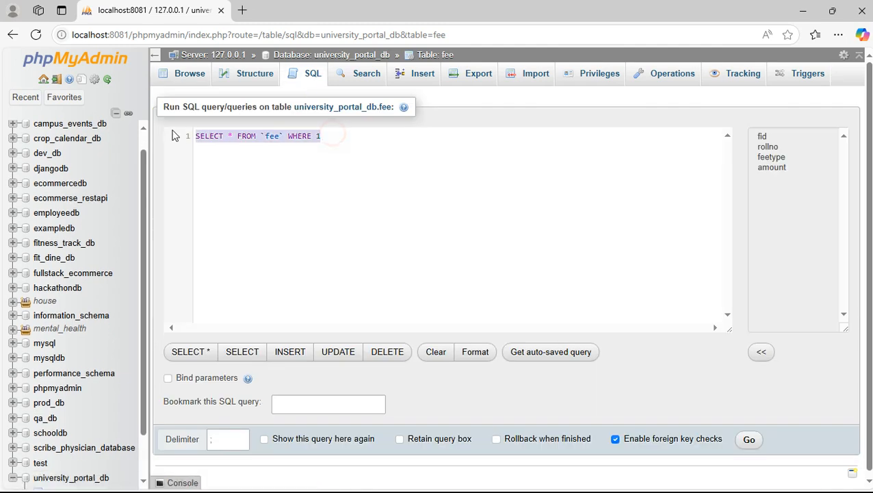
{"action": "type", "text": "select "}
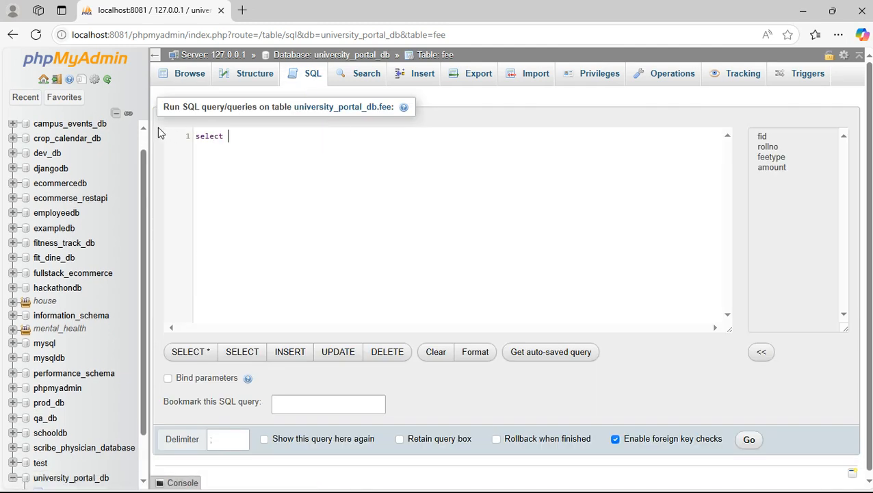
{"action": "type", "text": "* from student;"}
{"action": "left_click_drag", "start_coordinate": [312, 136], "coordinate": [178, 135]}
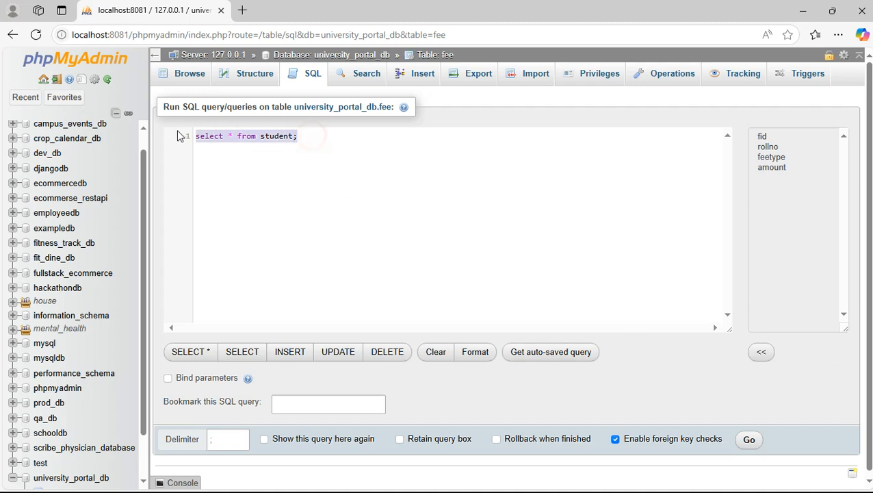
{"action": "left_click", "coordinate": [750, 441]}
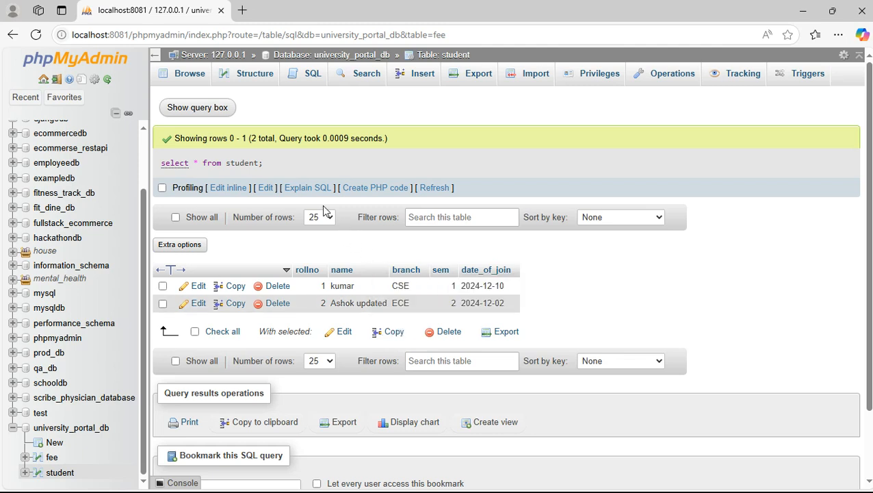
Narrow the query with 'where rollno=2' and run it again.
{"action": "left_click", "coordinate": [209, 111]}
{"action": "left_click", "coordinate": [266, 161]}
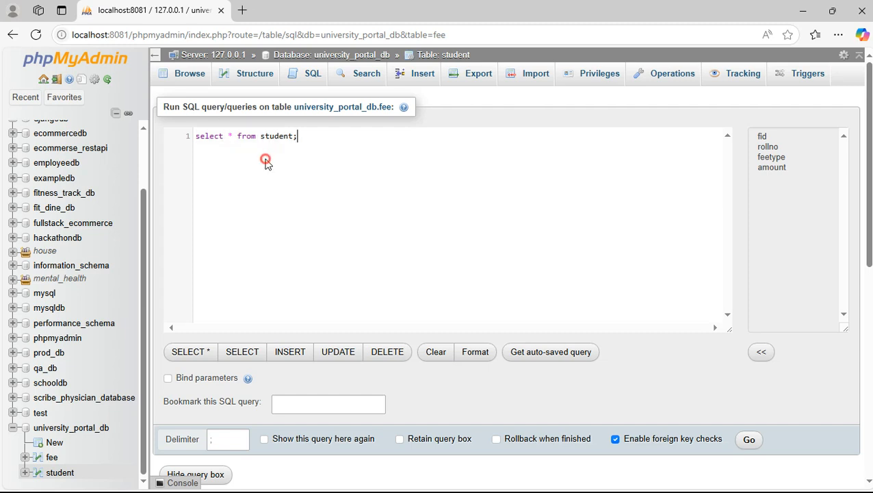
{"action": "key", "text": "BackSpace"}
{"action": "type", "text": "w"}
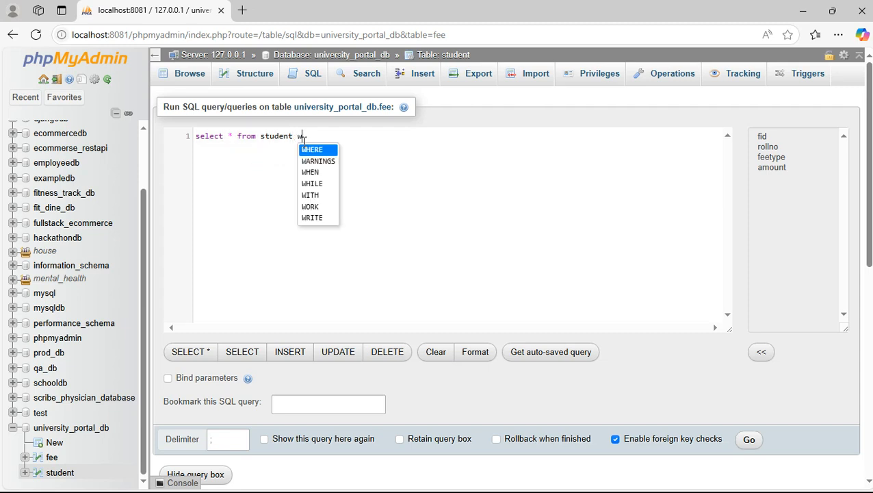
{"action": "type", "text": "here rollno"}
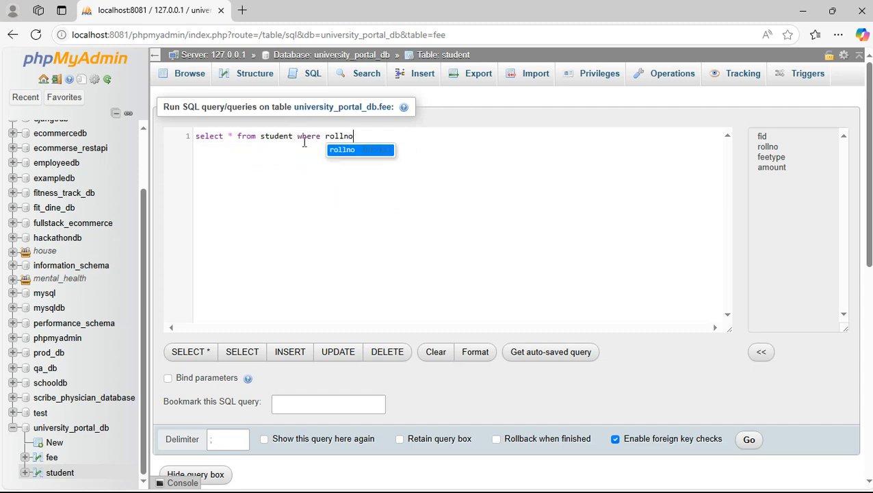
{"action": "type", "text": "=2"}
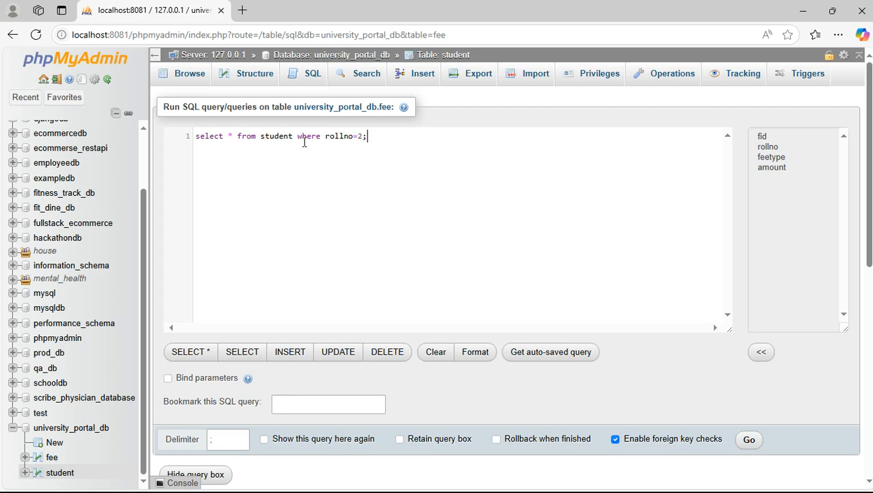
{"action": "type", "text": ";"}
{"action": "left_click", "coordinate": [743, 440]}
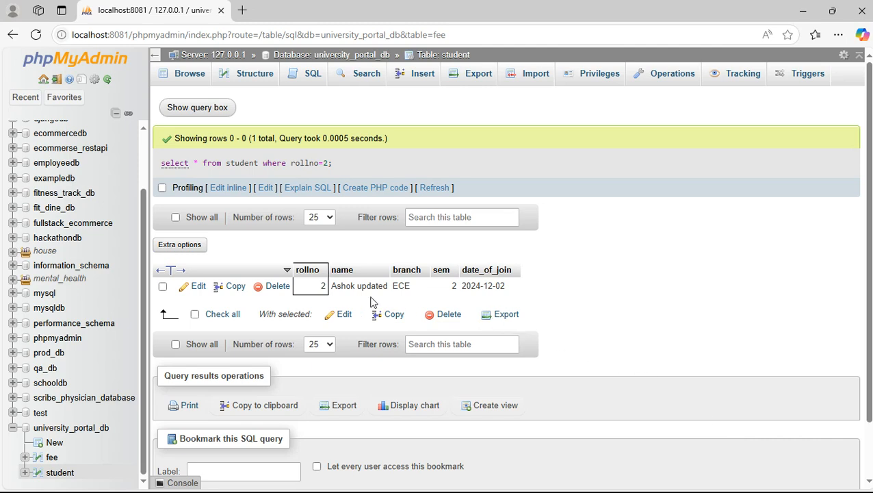
Replace the SQL editor's query with 'insert into fee values()'.
{"action": "left_click", "coordinate": [206, 108]}
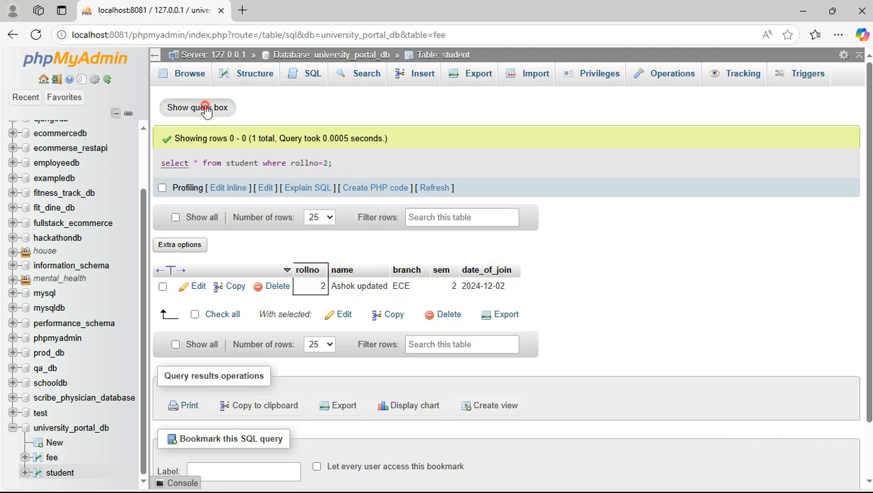
{"action": "left_click", "coordinate": [387, 136]}
{"action": "key", "text": "ctrl+a"}
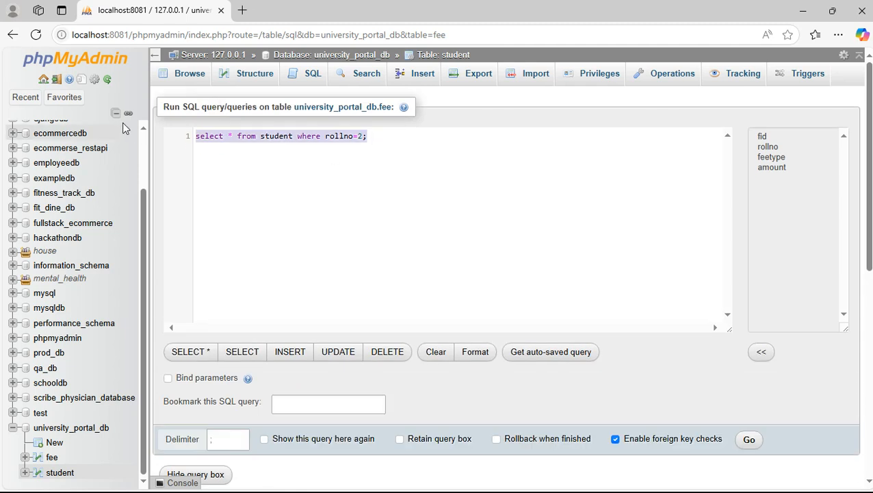
{"action": "type", "text": "inser"}
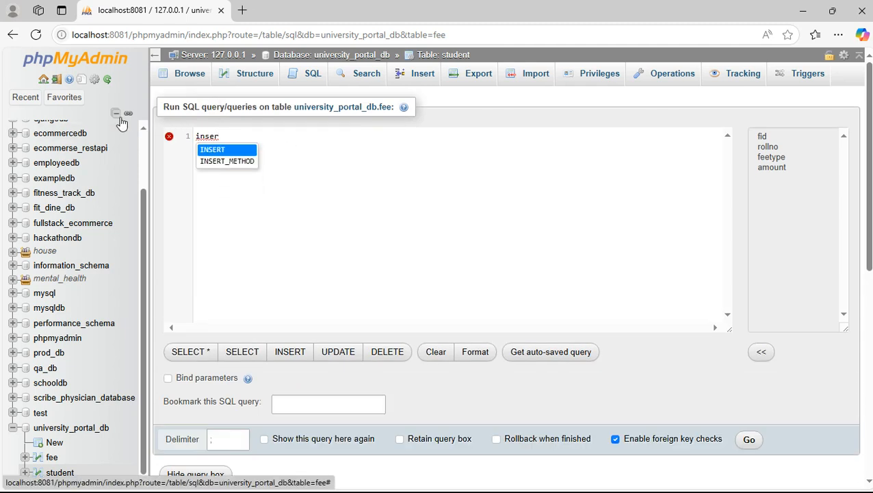
{"action": "type", "text": "t into fee"}
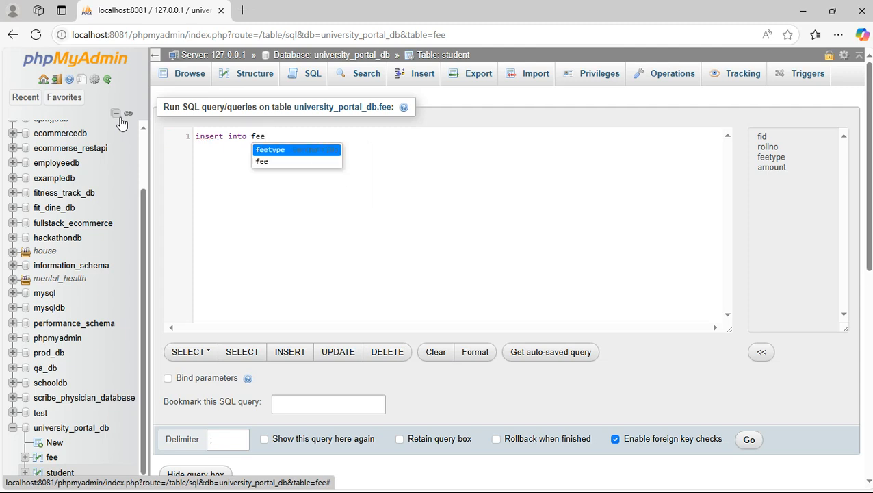
{"action": "type", "text": " values"}
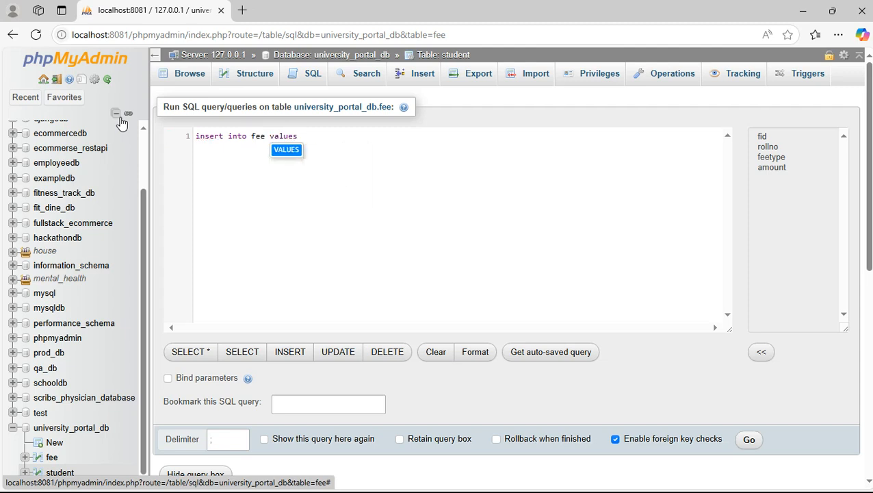
{"action": "type", "text": "()"}
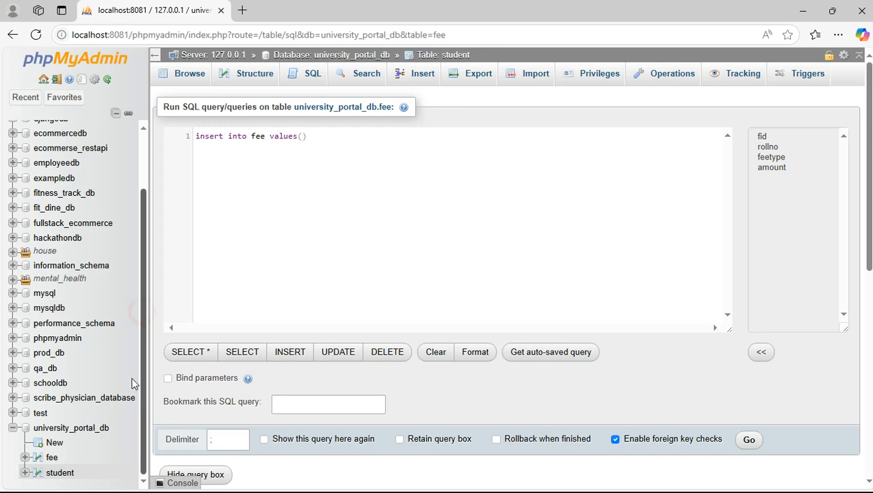
Expand the fee table's Columns list in the navigation tree.
{"action": "left_click", "coordinate": [25, 457]}
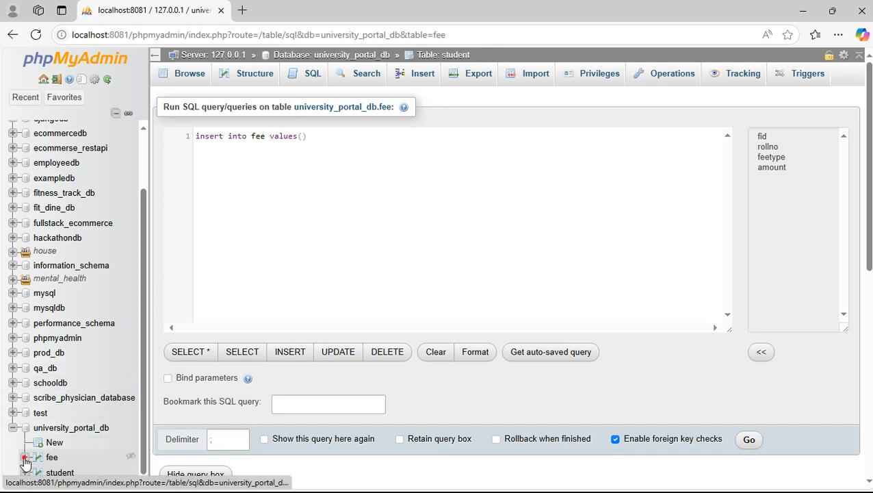
{"action": "scroll", "coordinate": [126, 351], "scroll_direction": "down", "scroll_amount": 5}
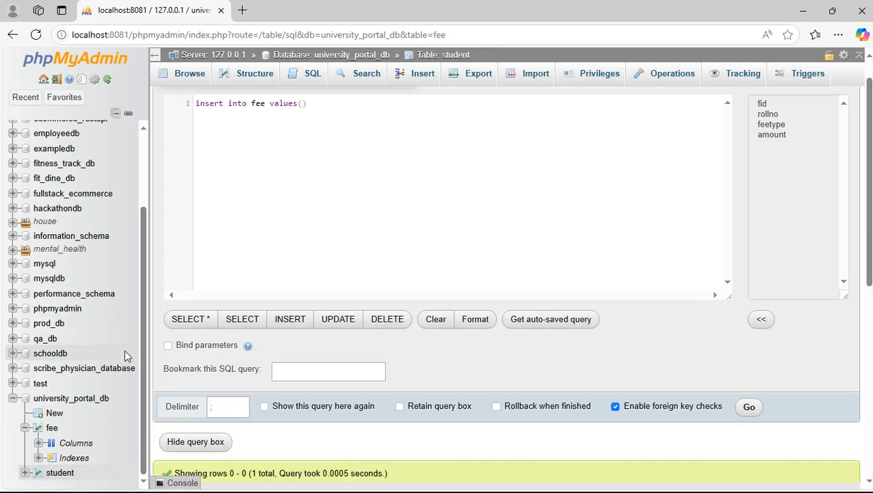
{"action": "left_click", "coordinate": [39, 445]}
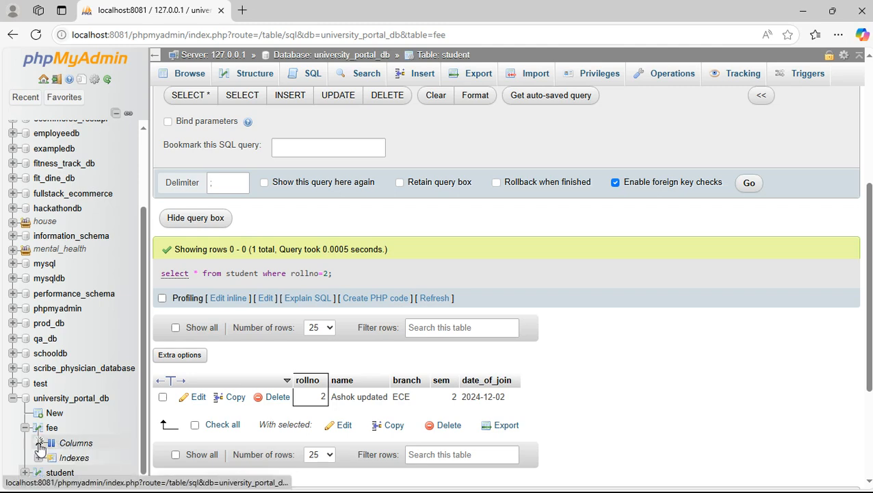
{"action": "scroll", "coordinate": [99, 359], "scroll_direction": "down", "scroll_amount": 5}
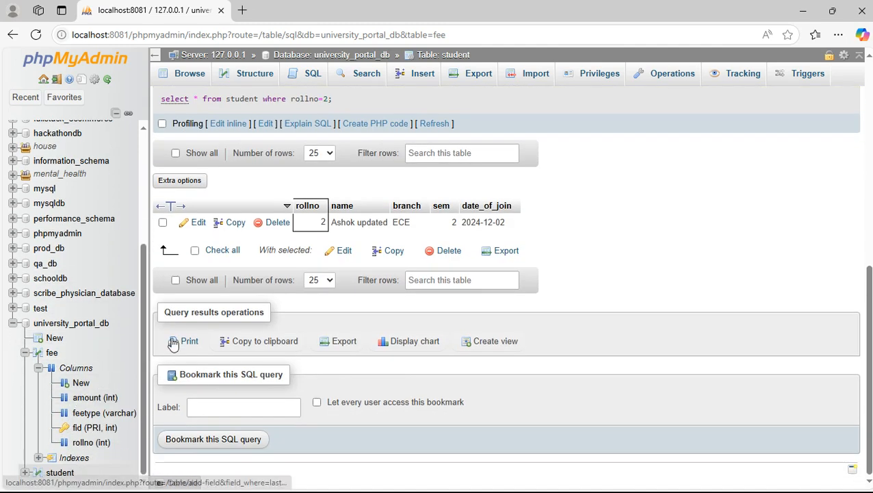
{"action": "left_click", "coordinate": [92, 398]}
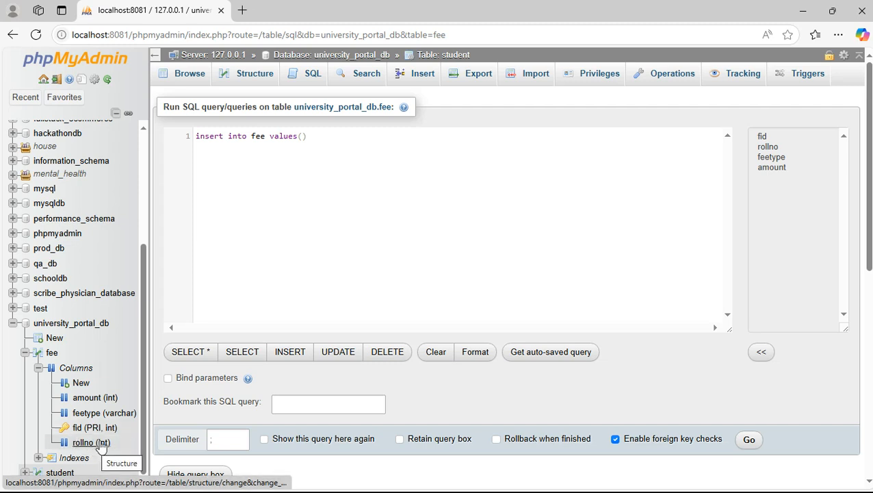
Insert a fee row via SQL: (rollno,feetype,amount) values (1,'college fee',40000).
{"action": "left_click", "coordinate": [303, 136]}
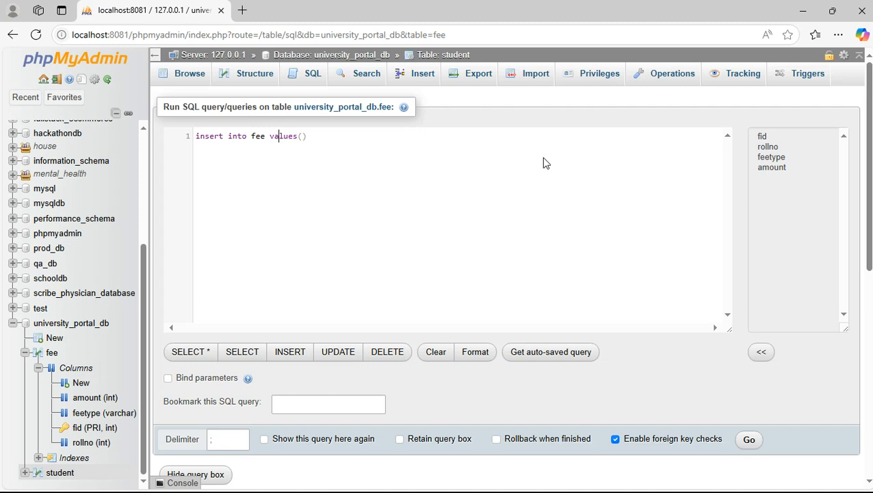
{"action": "type", "text": "()"}
{"action": "type", "text": "rollno,"}
{"action": "type", "text": "feetype"}
{"action": "type", "text": ",amount"}
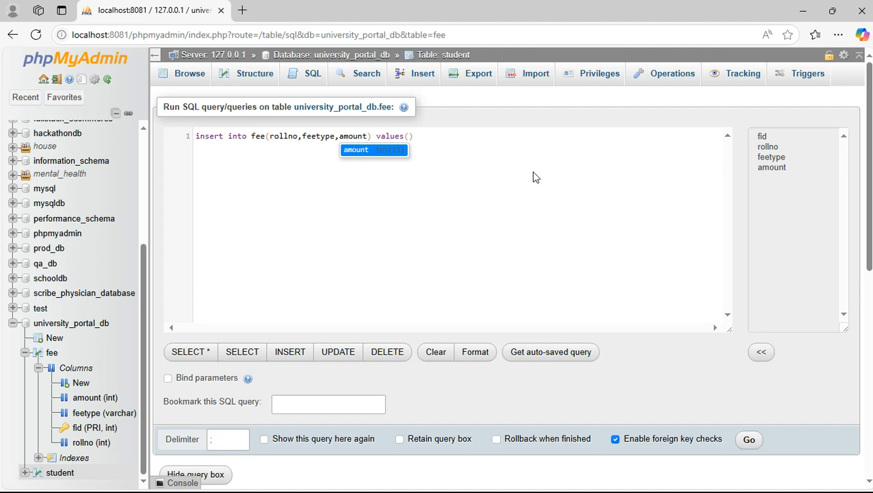
{"action": "left_click", "coordinate": [410, 138]}
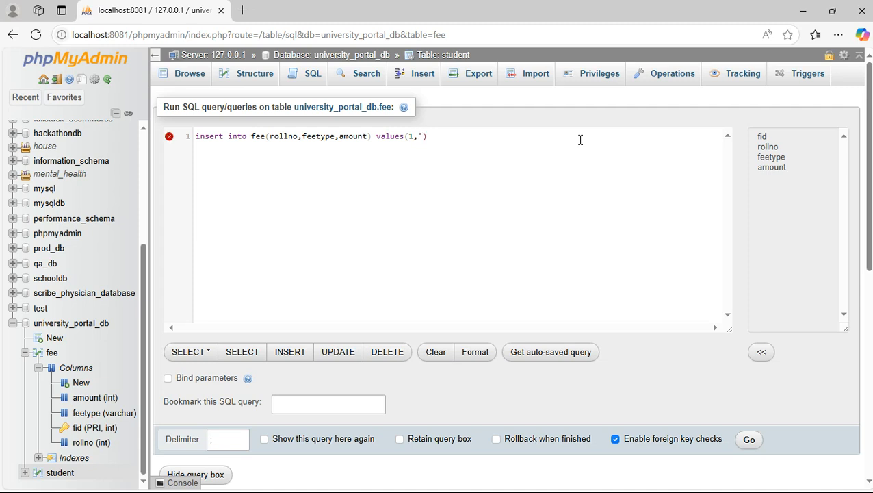
{"action": "type", "text": "ge fee', 40000"}
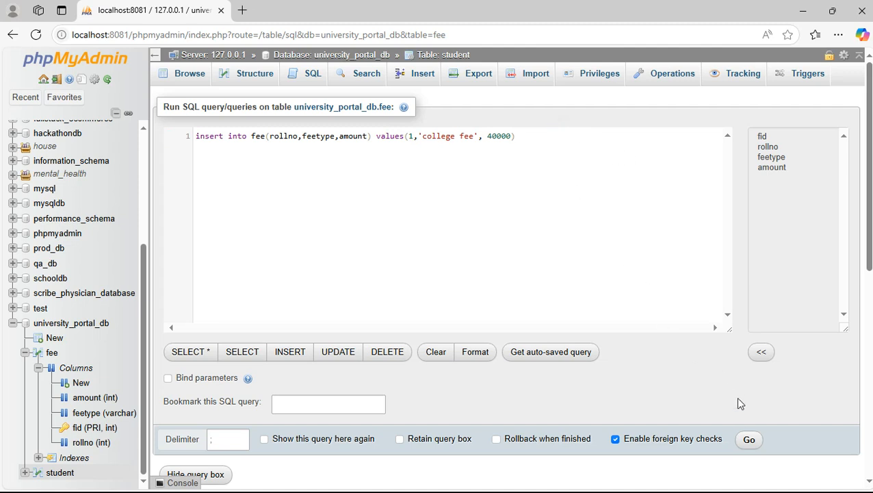
{"action": "left_click", "coordinate": [746, 442]}
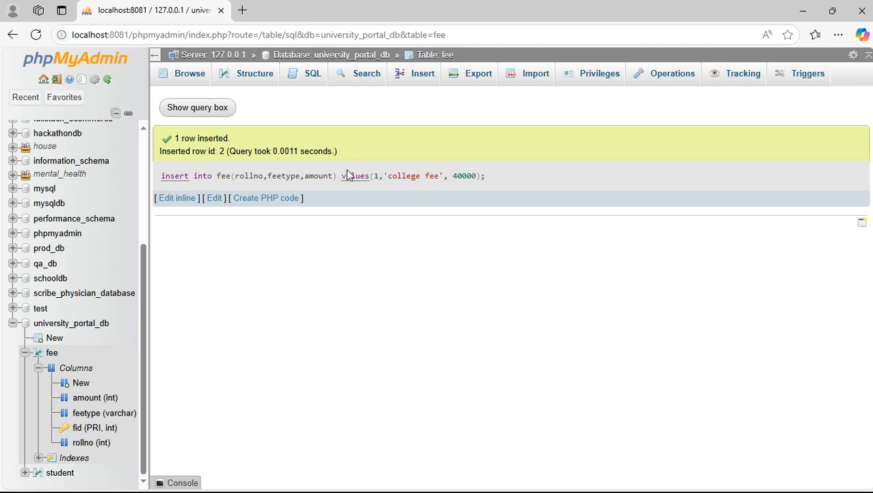
{"action": "left_click", "coordinate": [182, 109]}
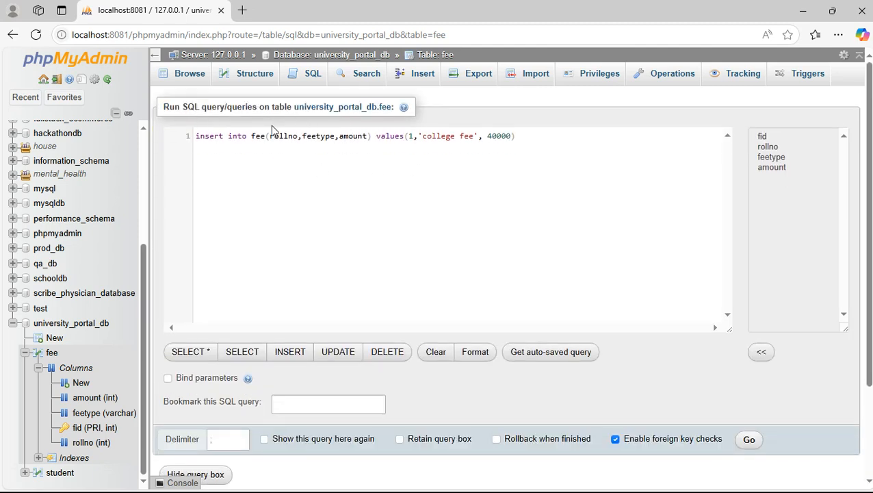
{"action": "left_click_drag", "start_coordinate": [538, 135], "coordinate": [177, 135]}
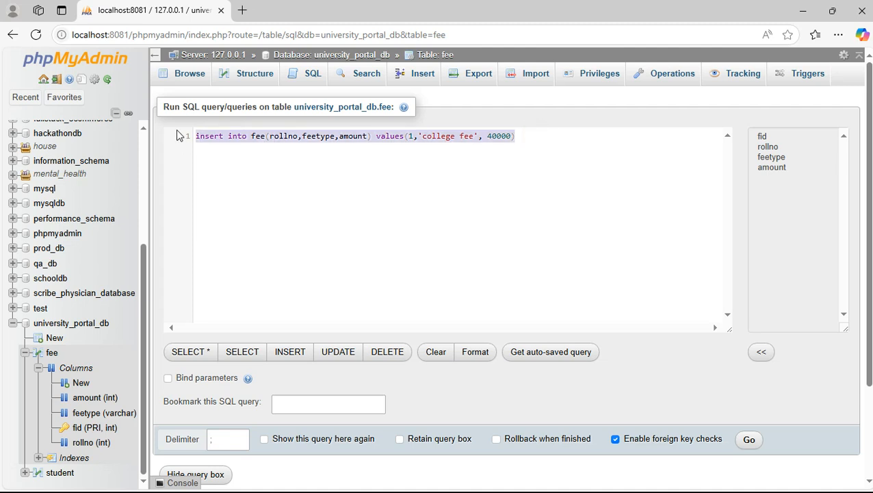
Run 'select * from fee;' to list both fee rows.
{"action": "type", "text": "select * from ffe"}
{"action": "key", "text": "BackSpace"}
{"action": "key", "text": "BackSpace"}
{"action": "type", "text": "ee;"}
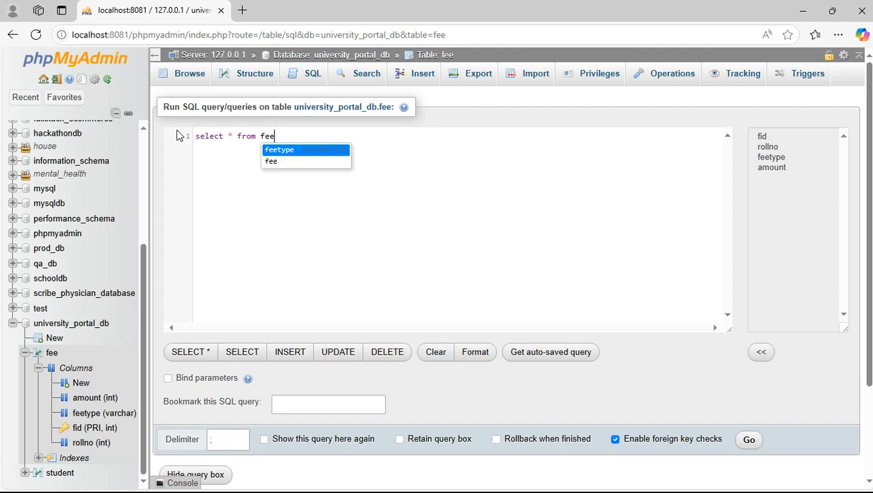
{"action": "left_click", "coordinate": [748, 438]}
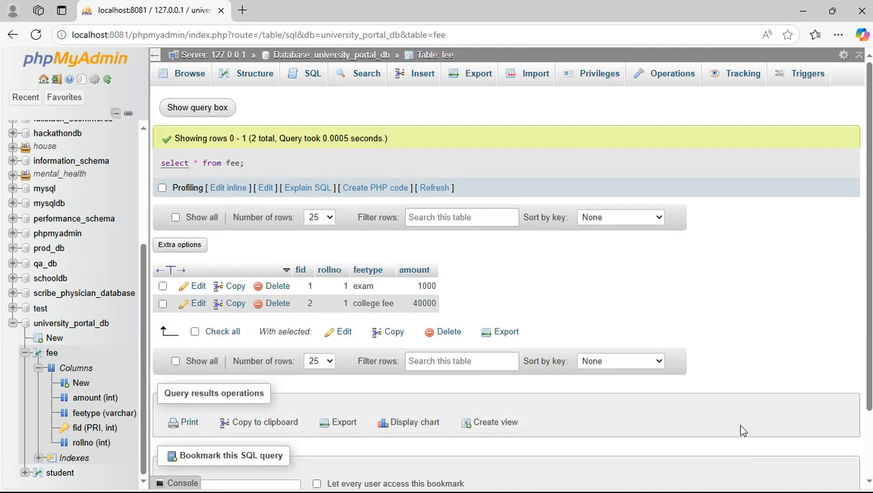
Show the fee table's SQL page with its default SELECT * FROM `fee` WHERE 1 query selected.
{"action": "left_click", "coordinate": [310, 80]}
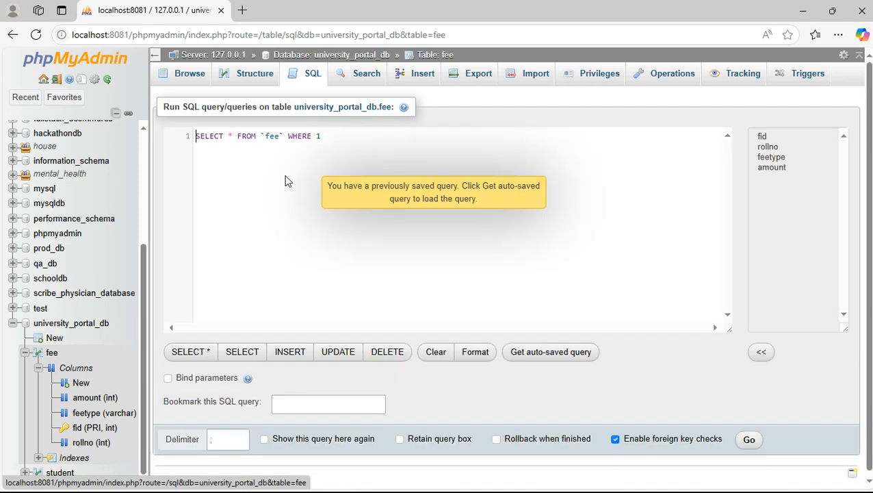
{"action": "left_click_drag", "start_coordinate": [326, 135], "coordinate": [169, 136]}
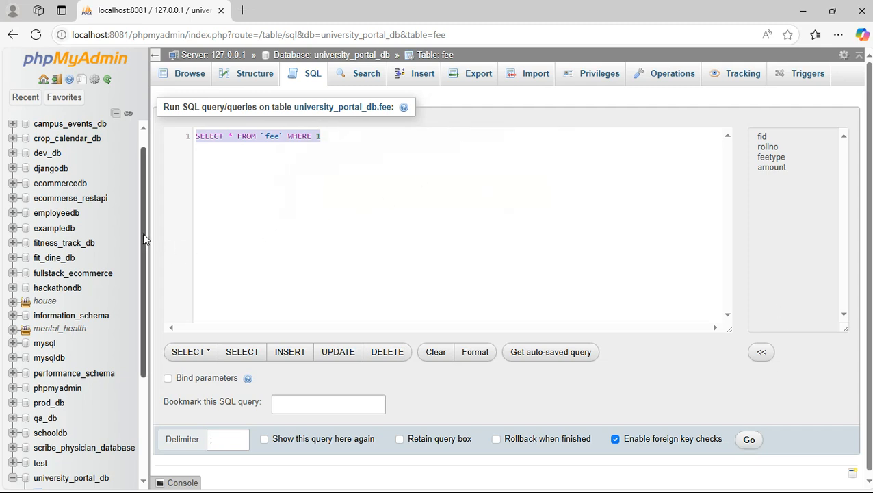
{"action": "left_click_drag", "start_coordinate": [142, 232], "coordinate": [142, 387]}
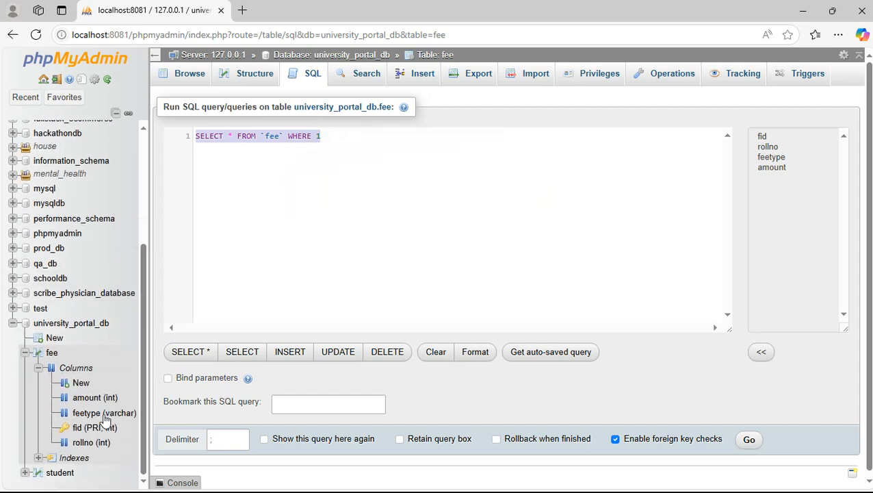